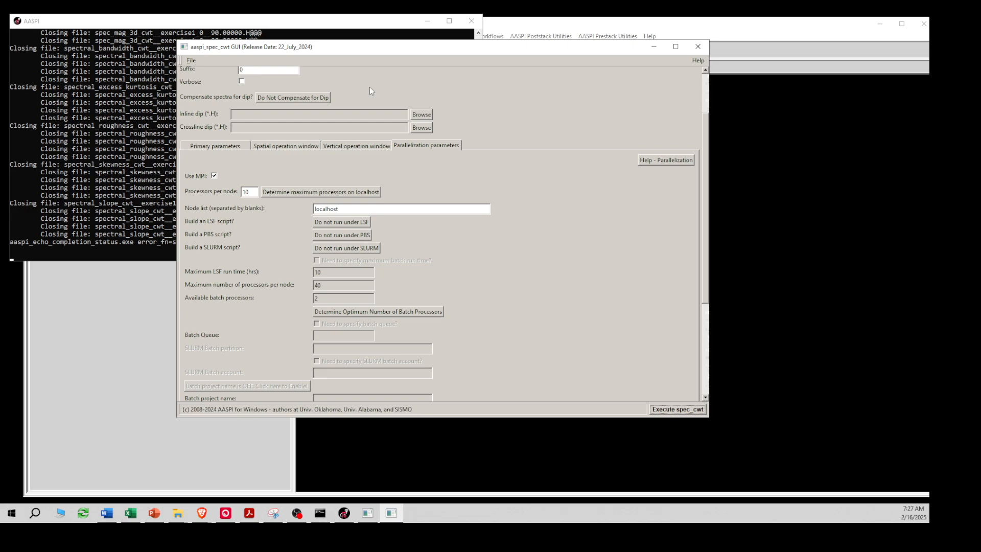
# Close the finished aaspi_spec_cwt spectral decomposition window
pyautogui.moveTo(323, 50); pyautogui.dragTo(319, 77)
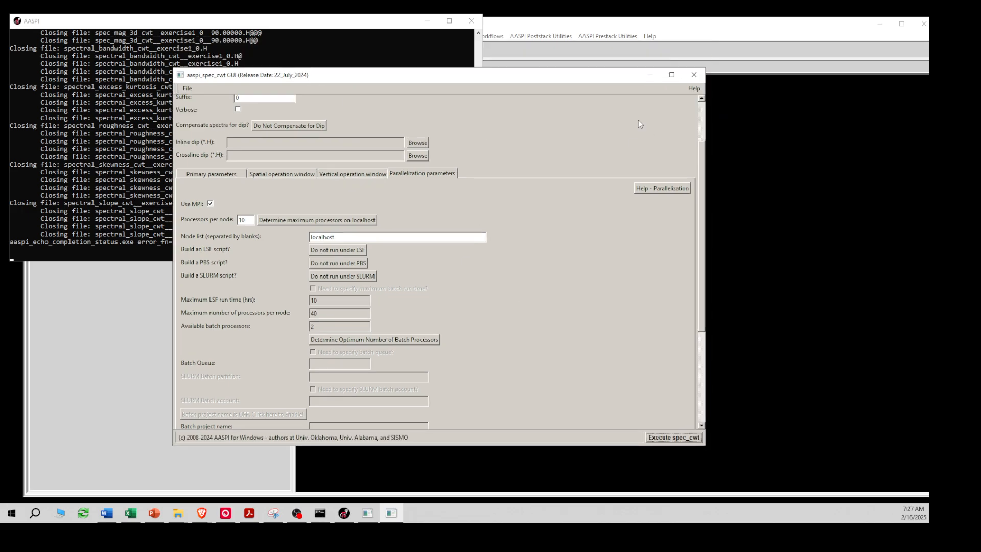
pyautogui.click(693, 75)
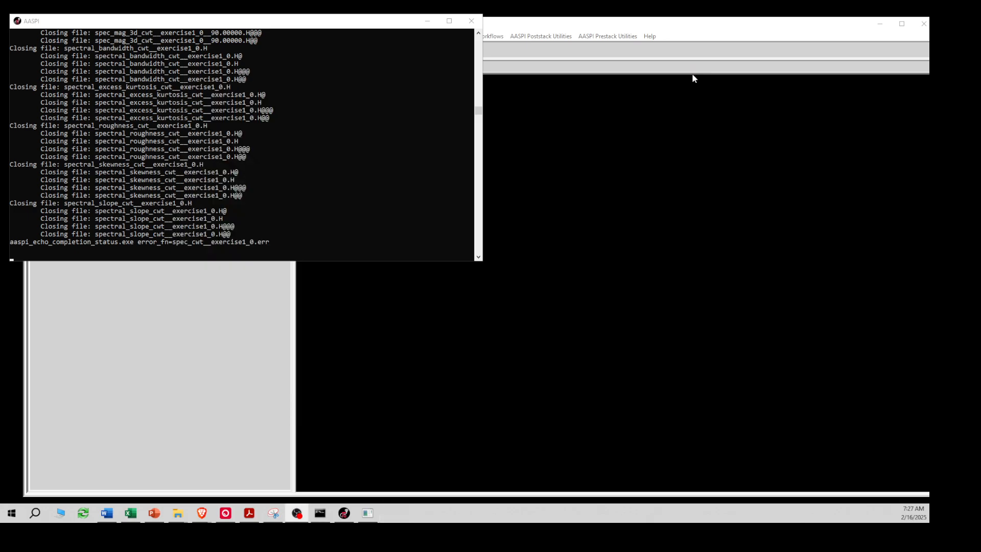
# Launch AASPI 2D Plot from Visualization > Seismic and browse for its input volume
pyautogui.click(546, 21)
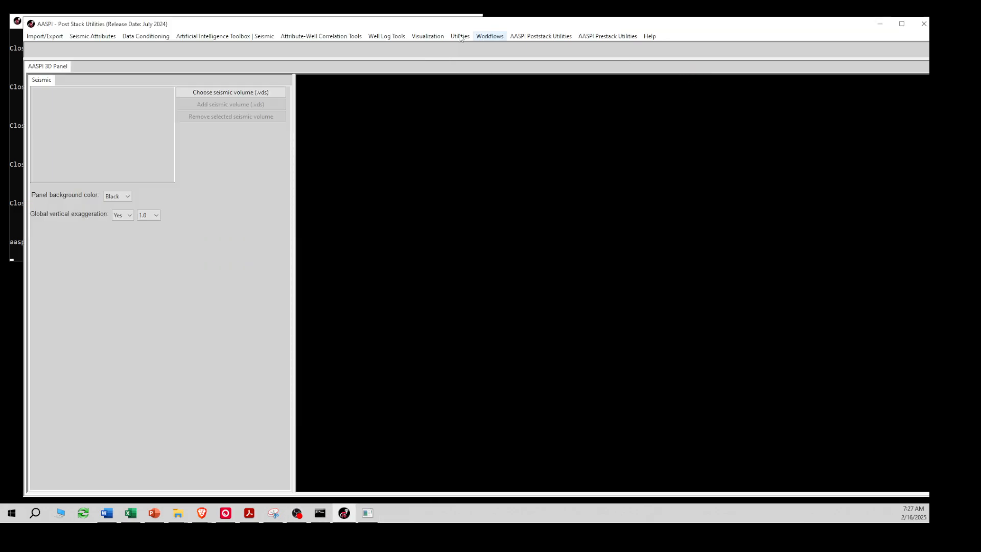
pyautogui.click(423, 37)
pyautogui.moveTo(424, 59)
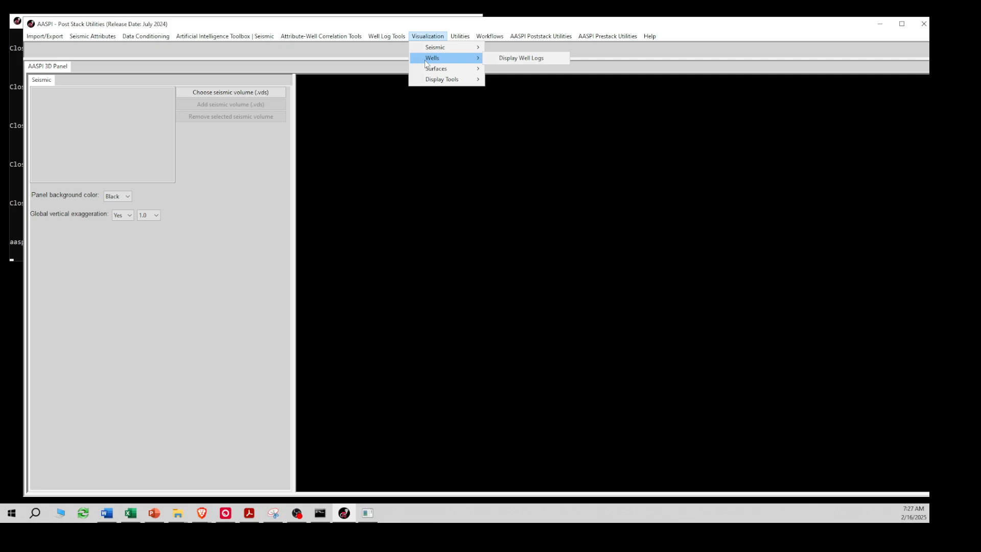
pyautogui.click(503, 47)
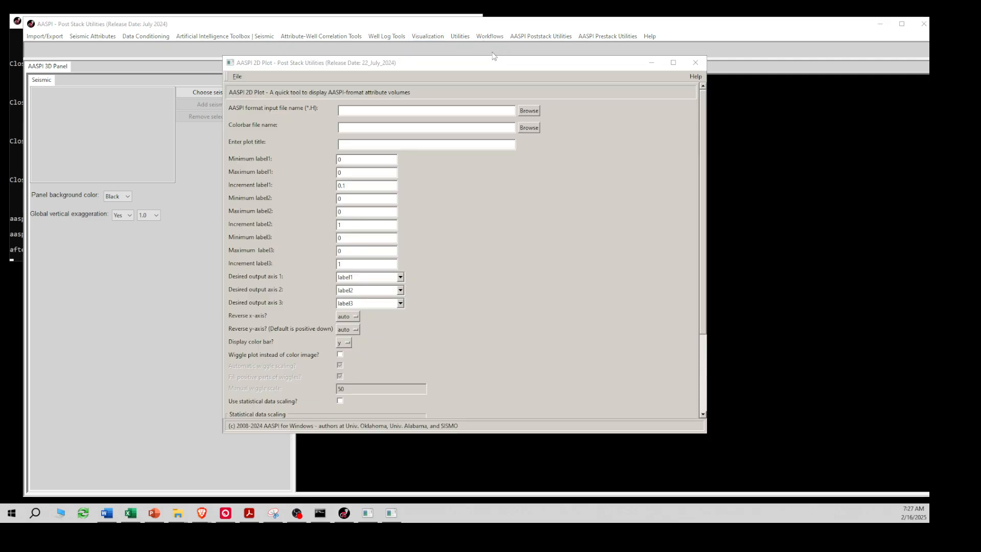
pyautogui.click(529, 111)
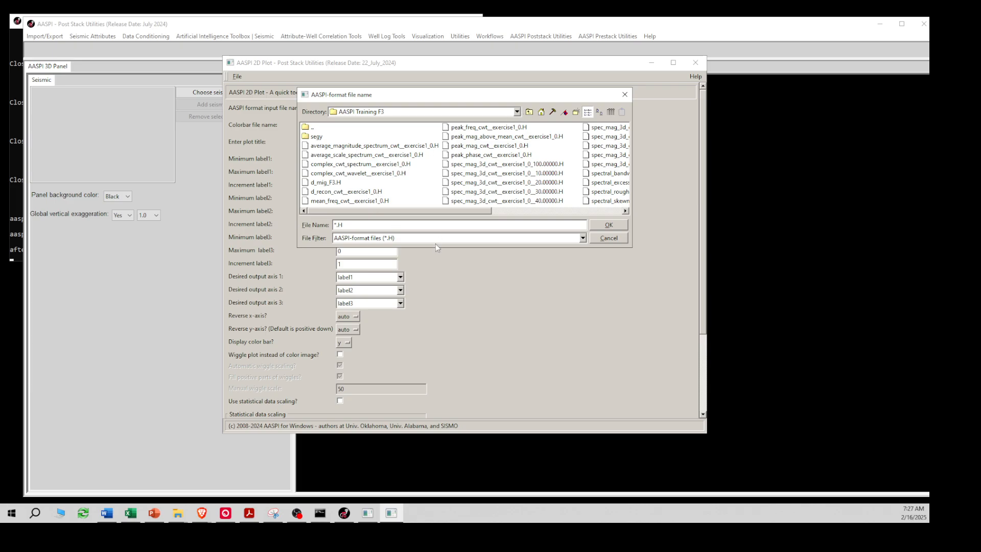
# Enlarge the file chooser and review the mean frequency, peak frequency, peak magnitude and peak phase files
pyautogui.moveTo(434, 248); pyautogui.dragTo(431, 289)
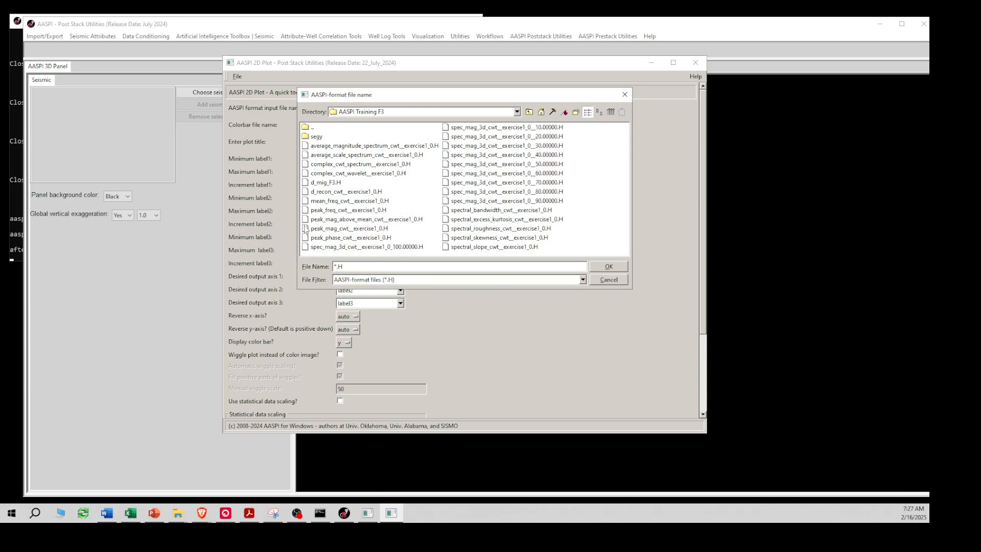
pyautogui.moveTo(298, 225); pyautogui.dragTo(245, 225)
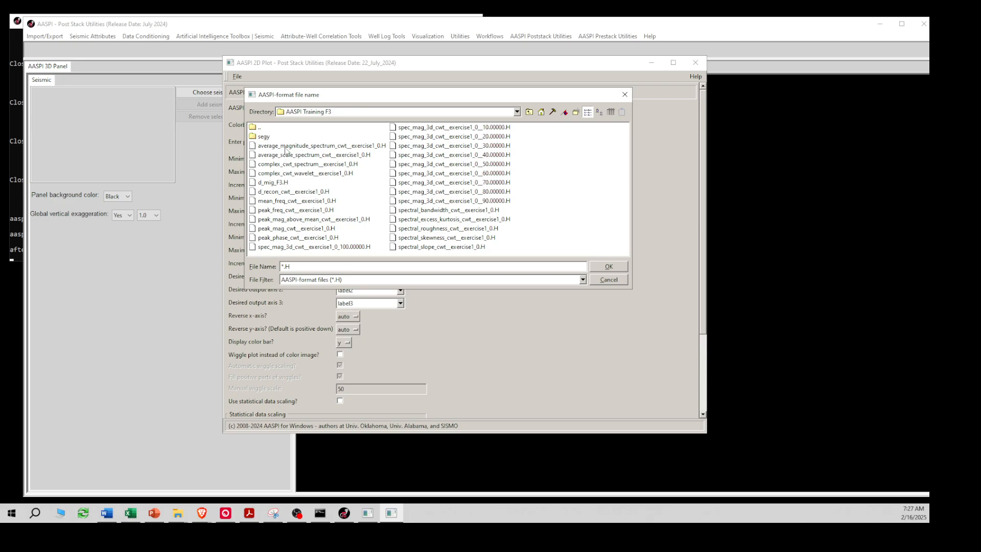
pyautogui.click(299, 204)
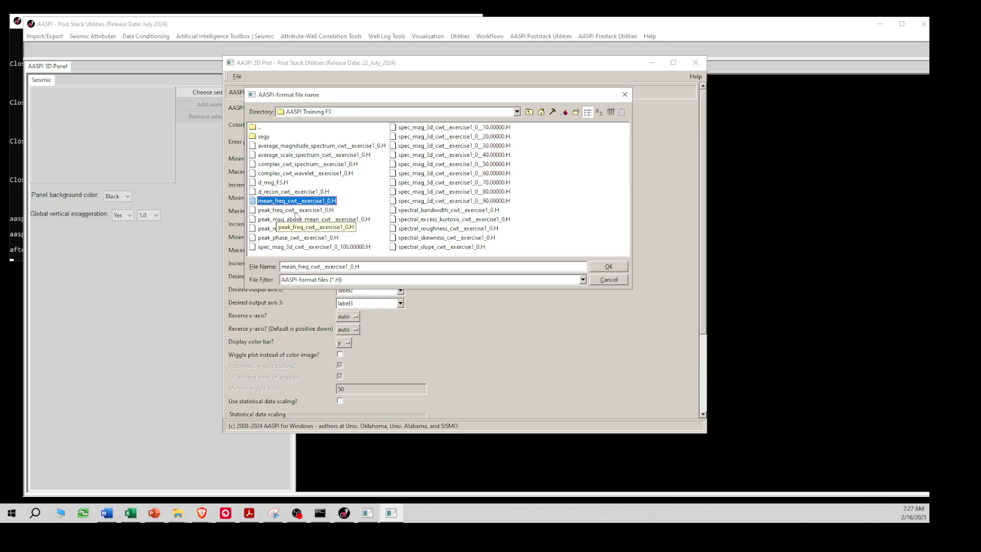
pyautogui.click(296, 211)
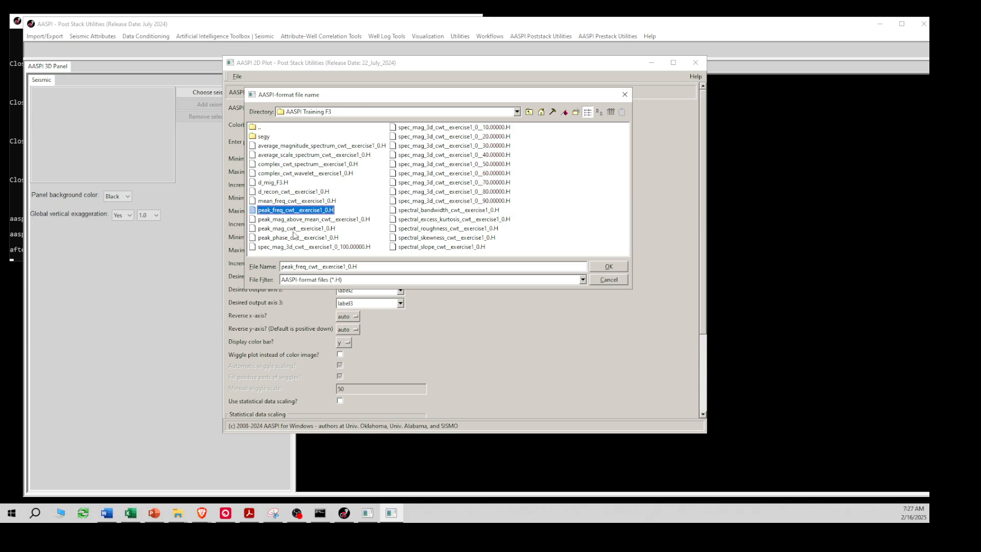
pyautogui.click(281, 224)
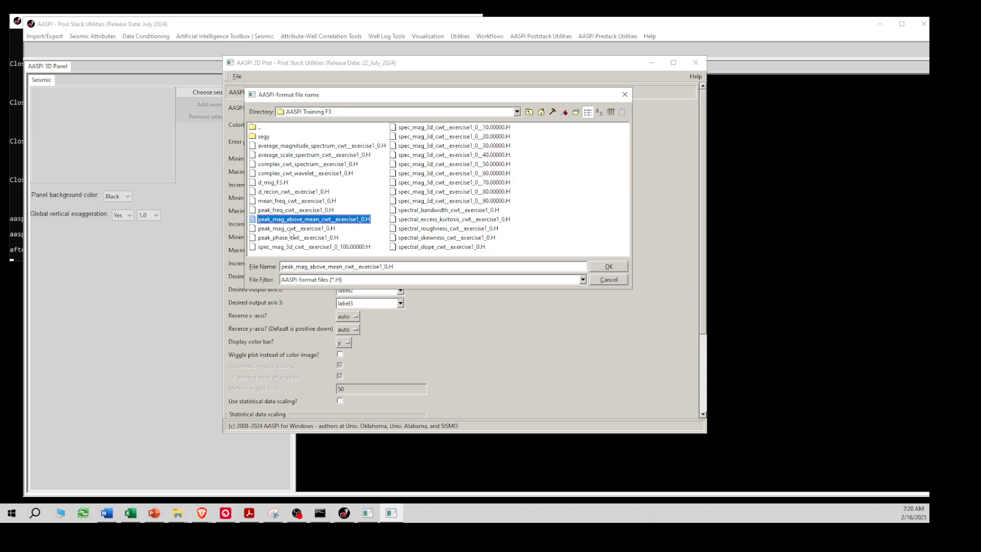
pyautogui.click(293, 238)
pyautogui.click(295, 248)
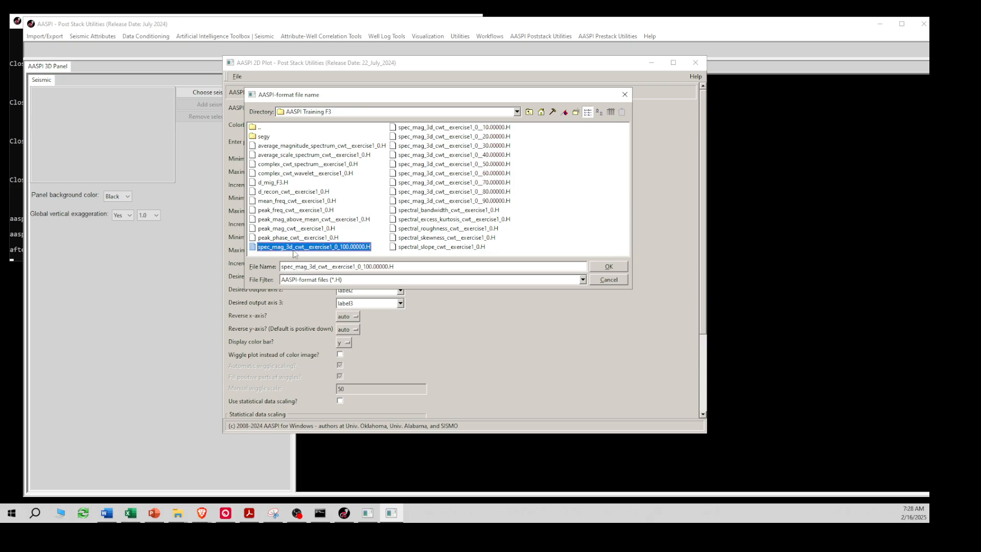
# Review the spectral magnitude (10–100), kurtosis, roughness, skewness and slope volumes
pyautogui.click(430, 128)
pyautogui.click(429, 136)
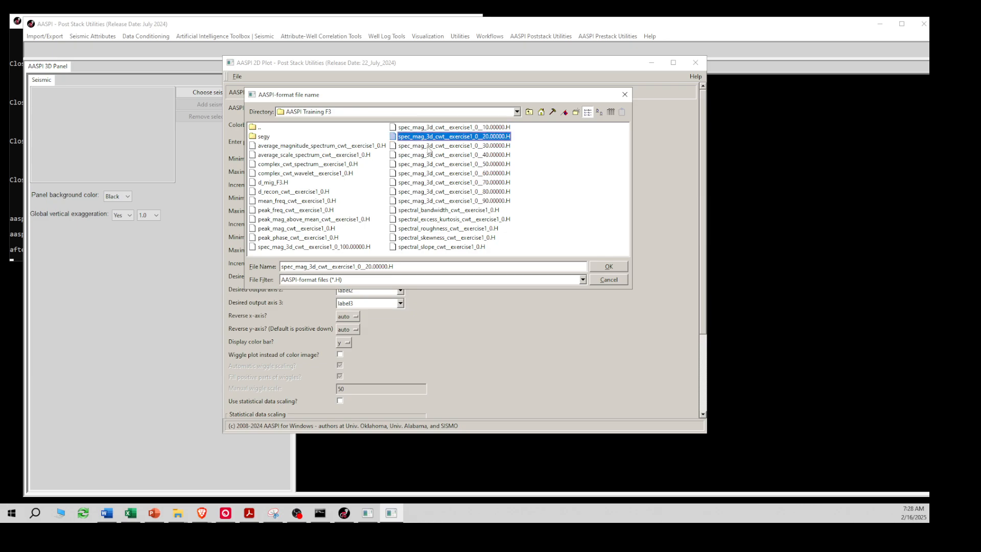
pyautogui.click(430, 146)
pyautogui.click(429, 155)
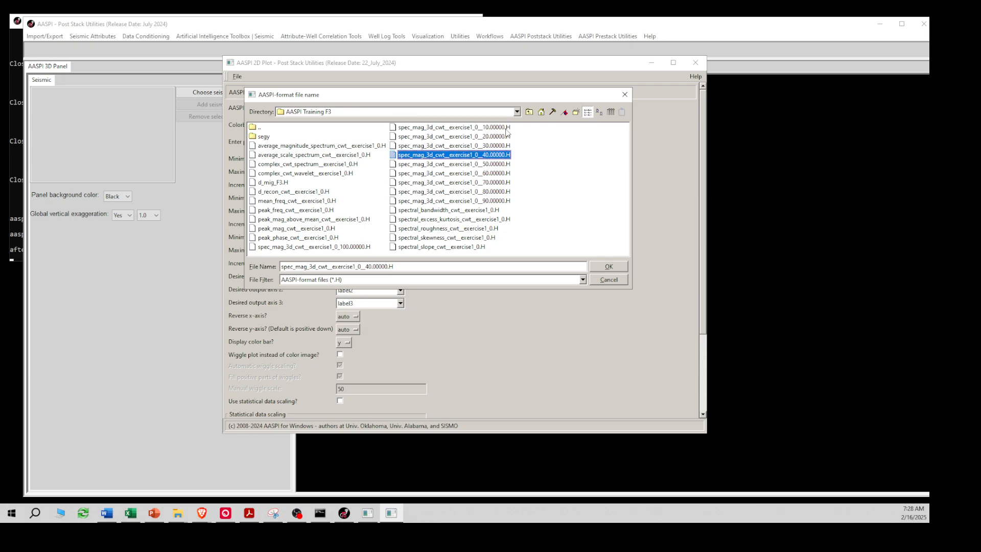
pyautogui.click(496, 128)
pyautogui.click(490, 201)
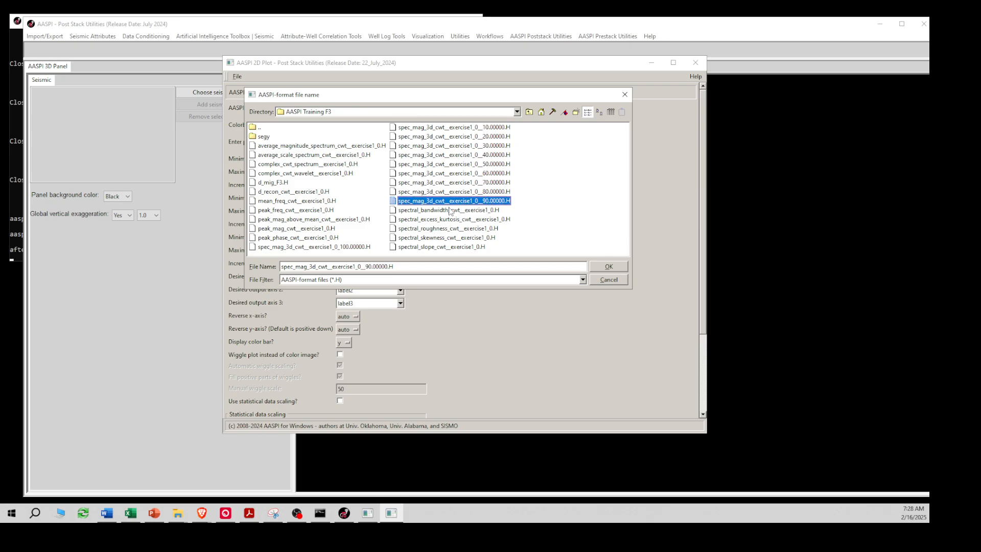
pyautogui.click(352, 248)
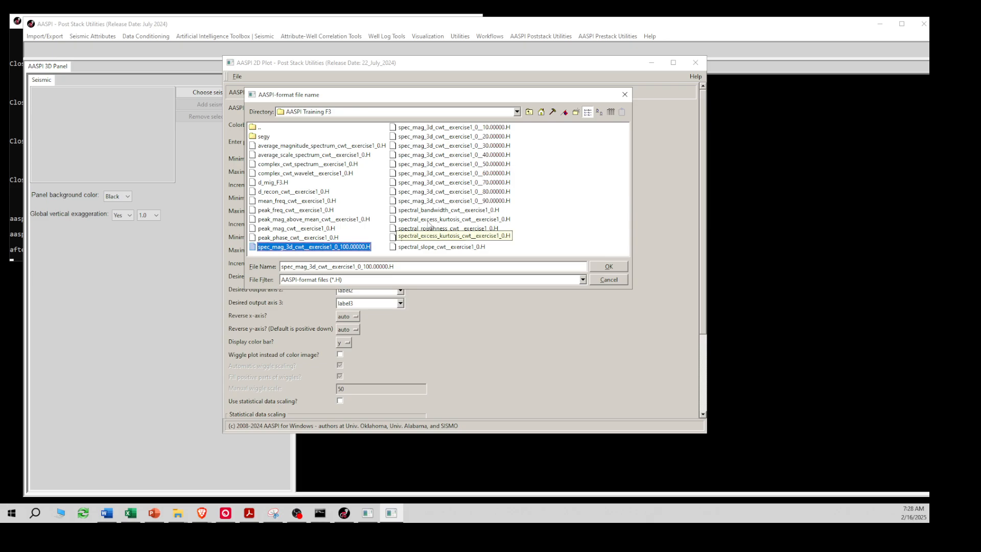
pyautogui.click(428, 221)
pyautogui.click(430, 229)
pyautogui.click(428, 238)
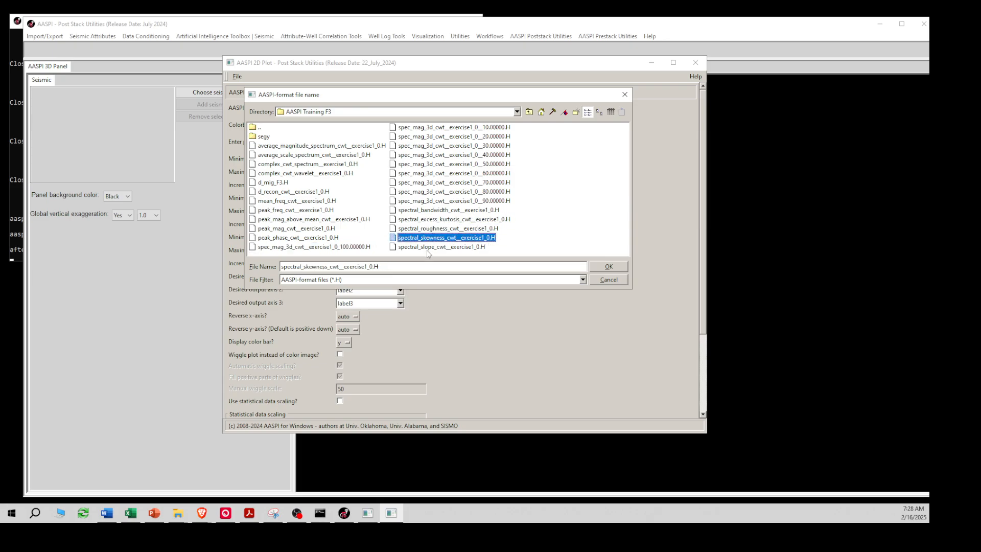
pyautogui.click(428, 247)
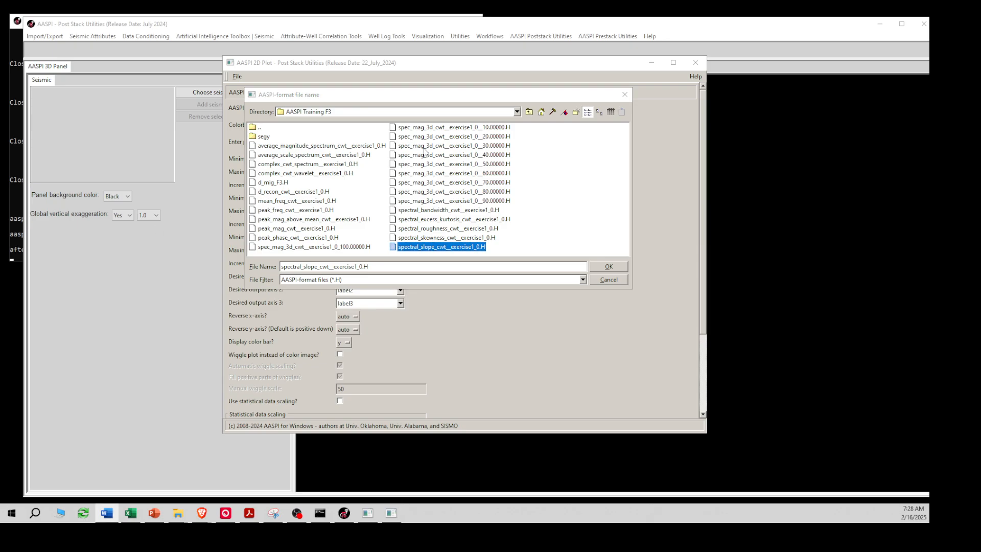
# Select mean_freq_cwt__exercise1_0.H as the 2D plot input
pyautogui.click(273, 210)
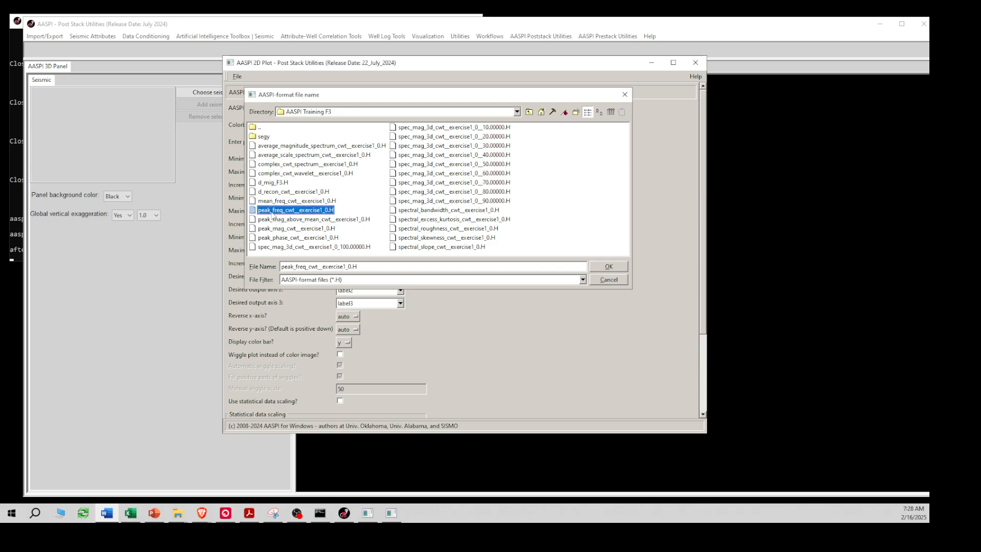
pyautogui.click(282, 202)
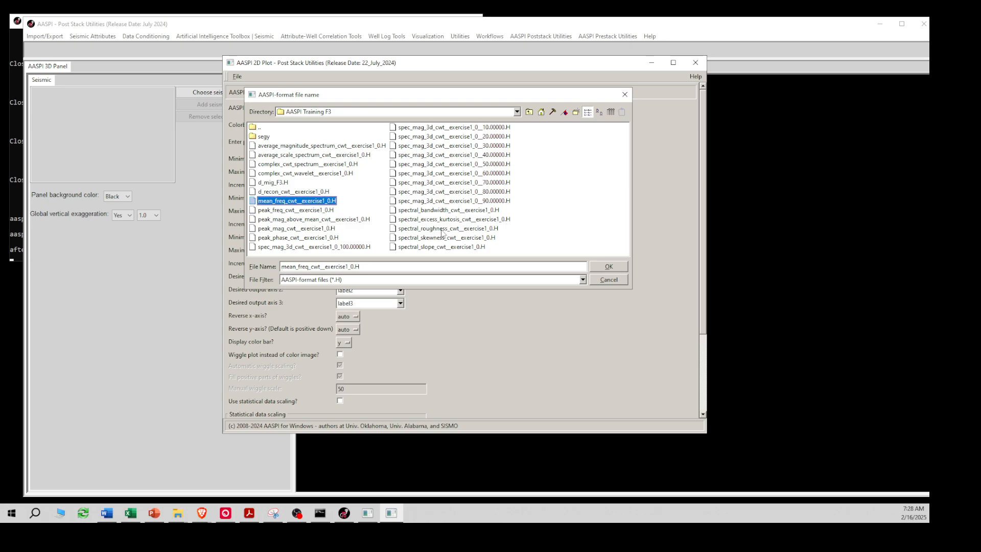
pyautogui.click(606, 266)
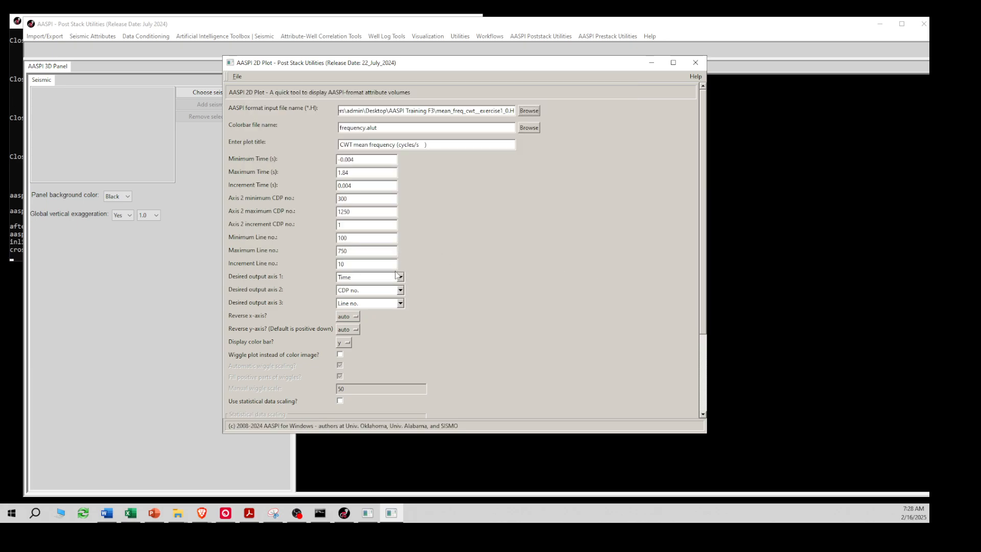
# Plot the line-100 mean frequency section over CDP 300–1250, coloured 10–100 cycles/s
pyautogui.moveTo(702, 264); pyautogui.dragTo(698, 370)
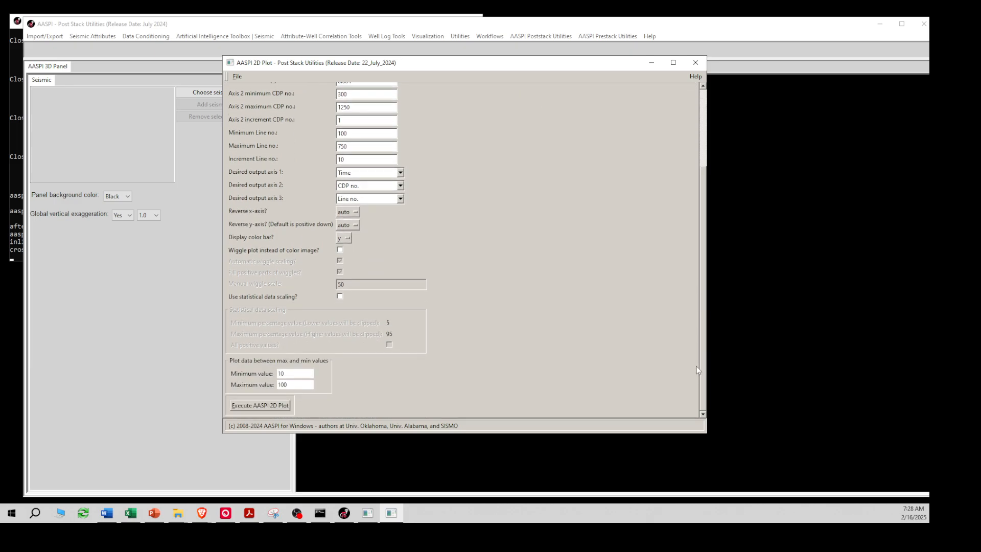
pyautogui.click(274, 407)
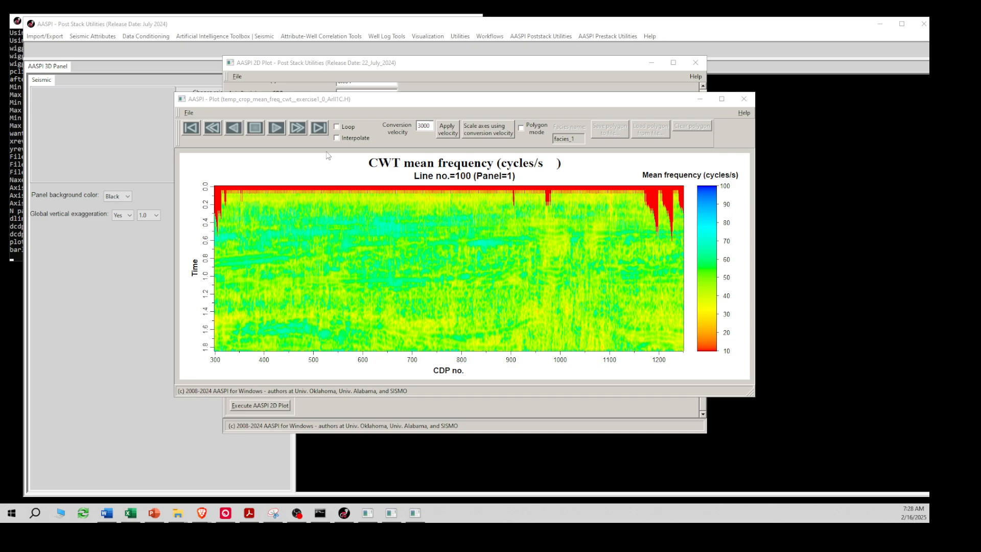
# Set the section's display data range to minimum 20 and maximum 80 cycles/s
pyautogui.moveTo(337, 101); pyautogui.dragTo(413, 78)
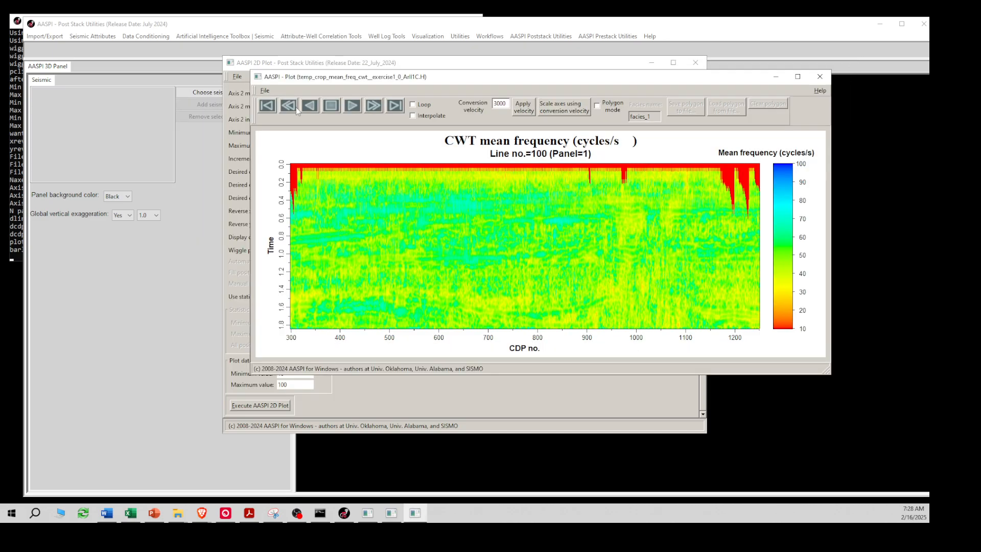
pyautogui.click(265, 91)
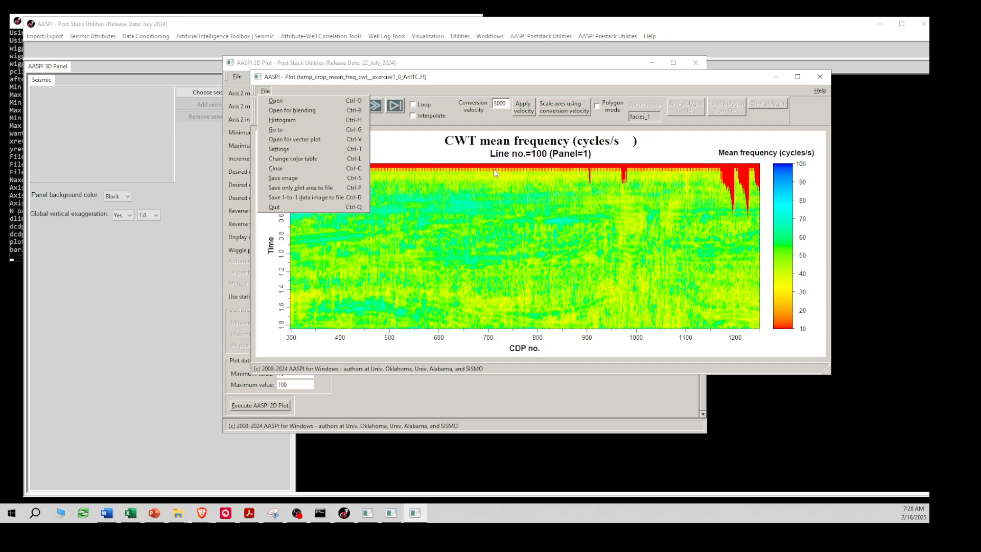
pyautogui.click(295, 149)
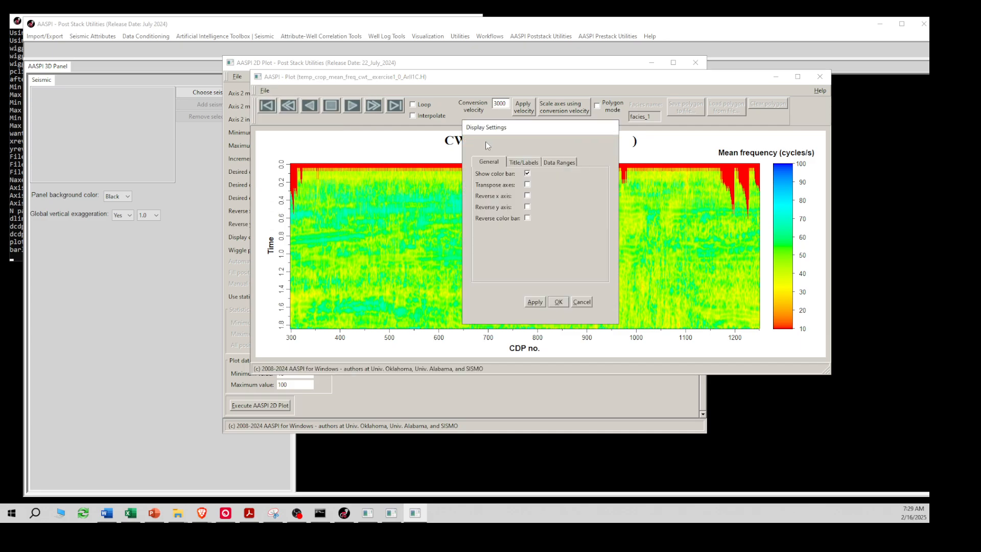
pyautogui.click(558, 162)
pyautogui.doubleClick(549, 260)
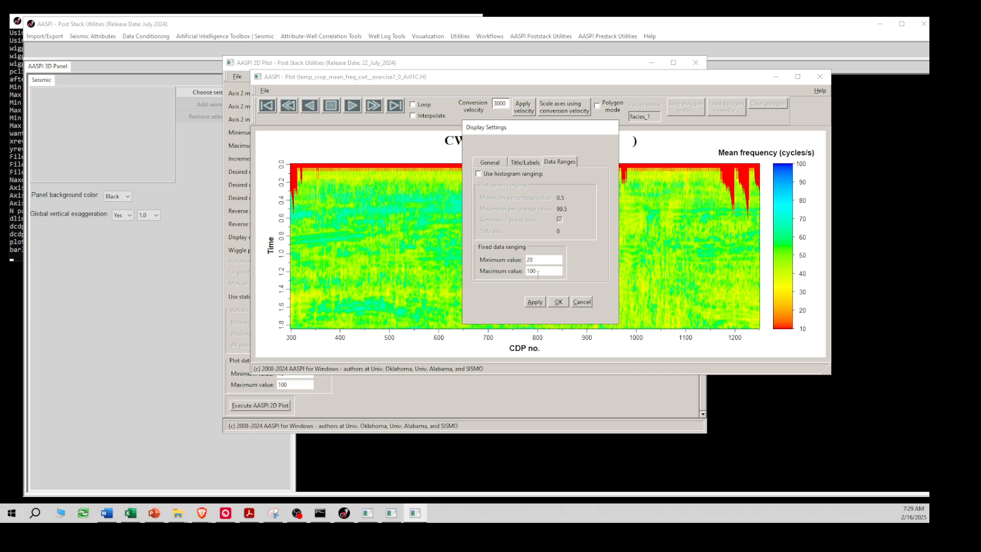
pyautogui.moveTo(541, 274); pyautogui.dragTo(507, 276)
pyautogui.write('80')
pyautogui.click(540, 302)
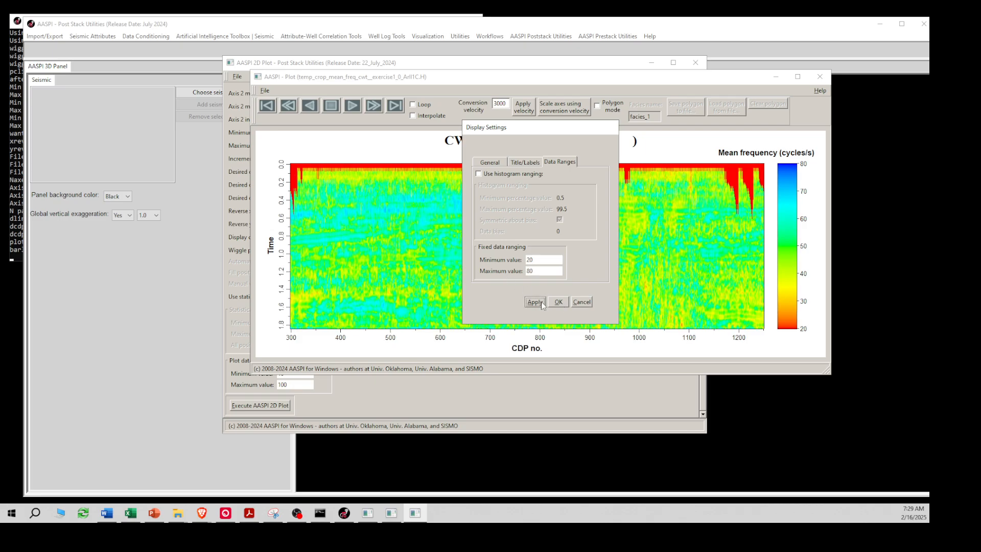
pyautogui.click(558, 302)
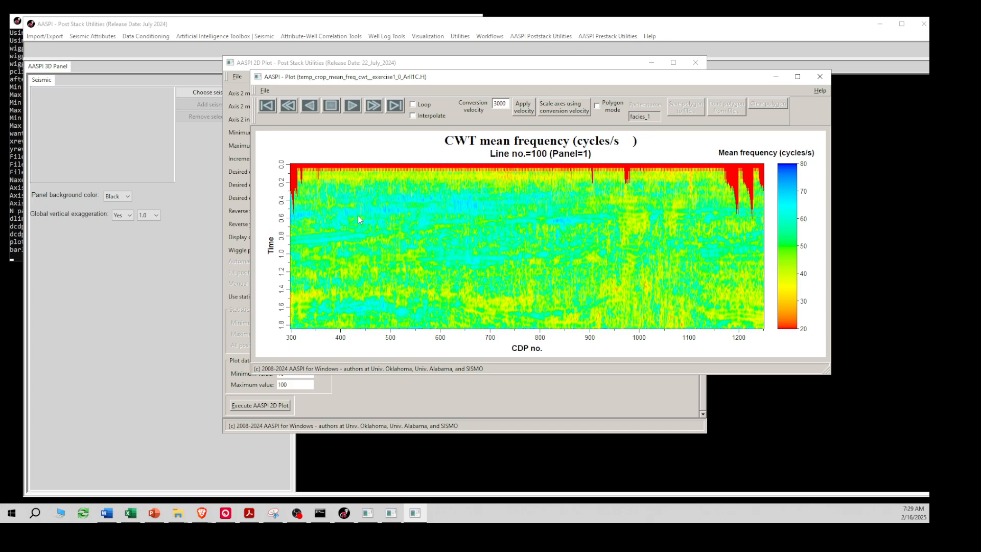
pyautogui.click(265, 93)
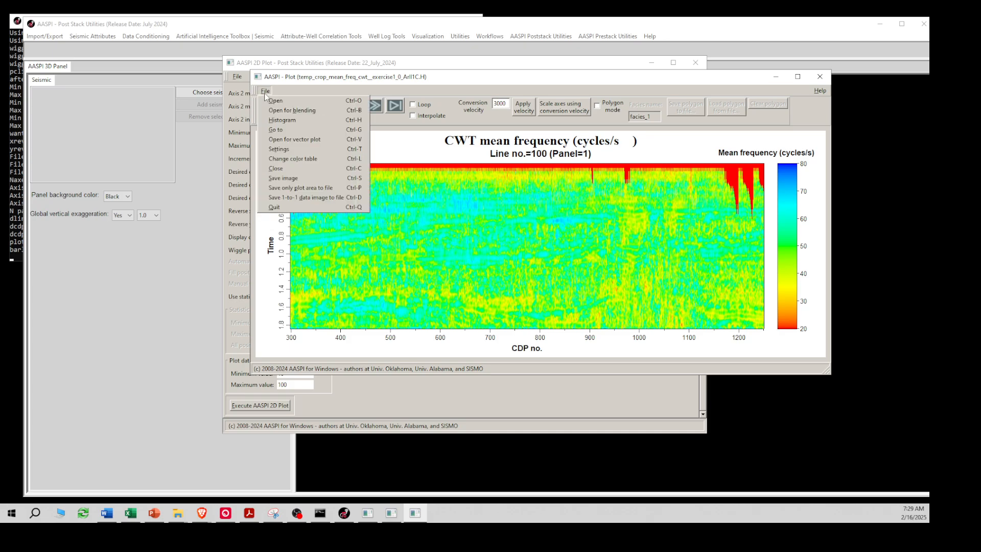
# Choose 'Additional color bars' in Color Table Selection to load an external colour table
pyautogui.click(284, 160)
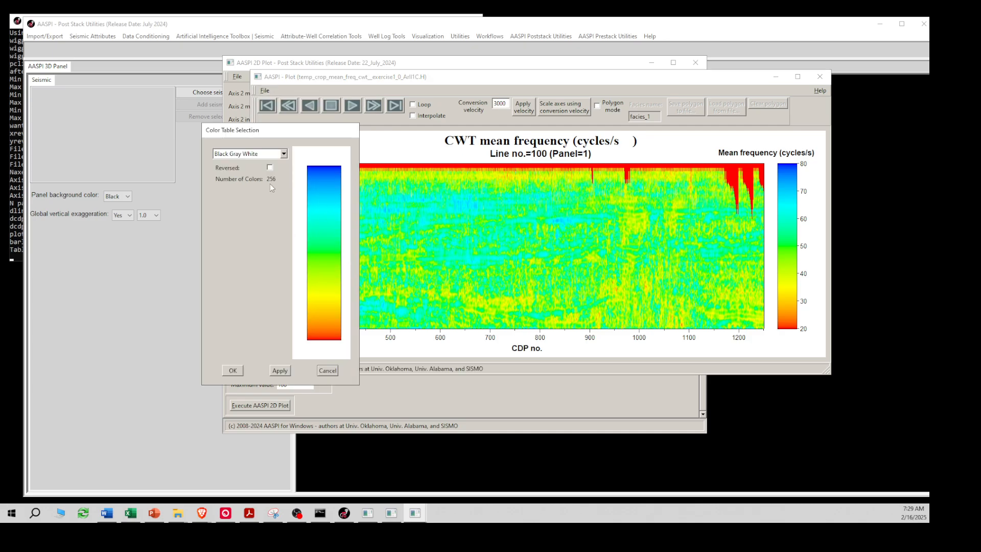
pyautogui.click(284, 154)
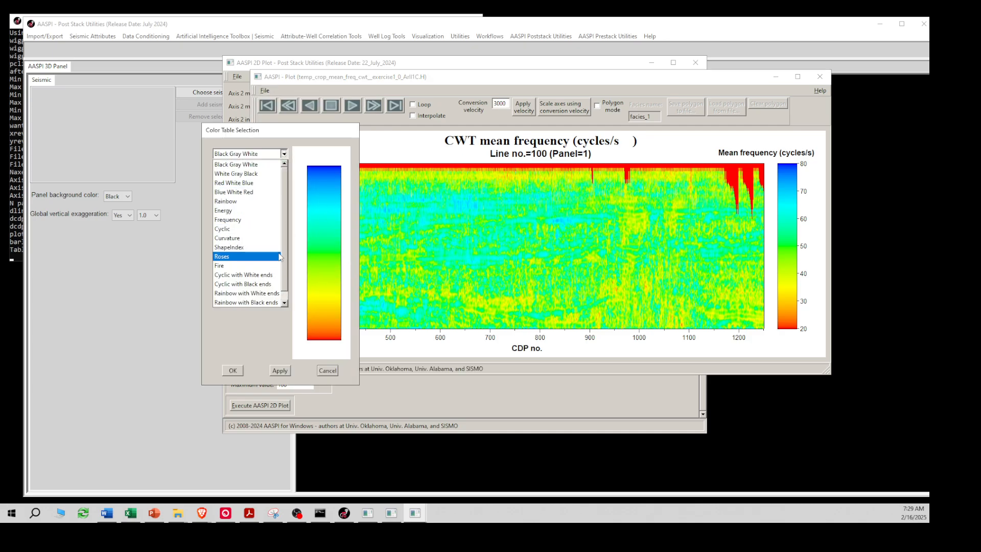
pyautogui.moveTo(283, 265); pyautogui.dragTo(282, 287)
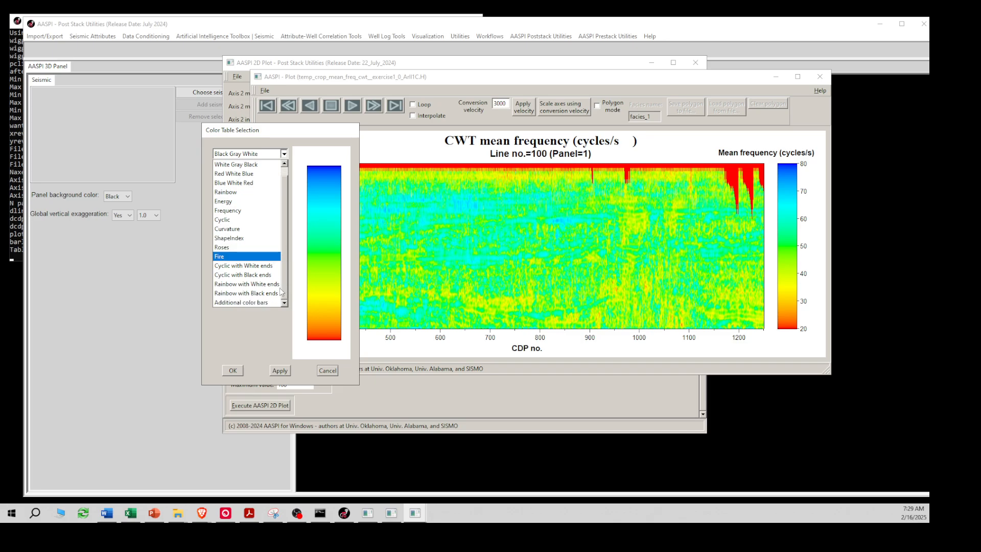
pyautogui.click(257, 303)
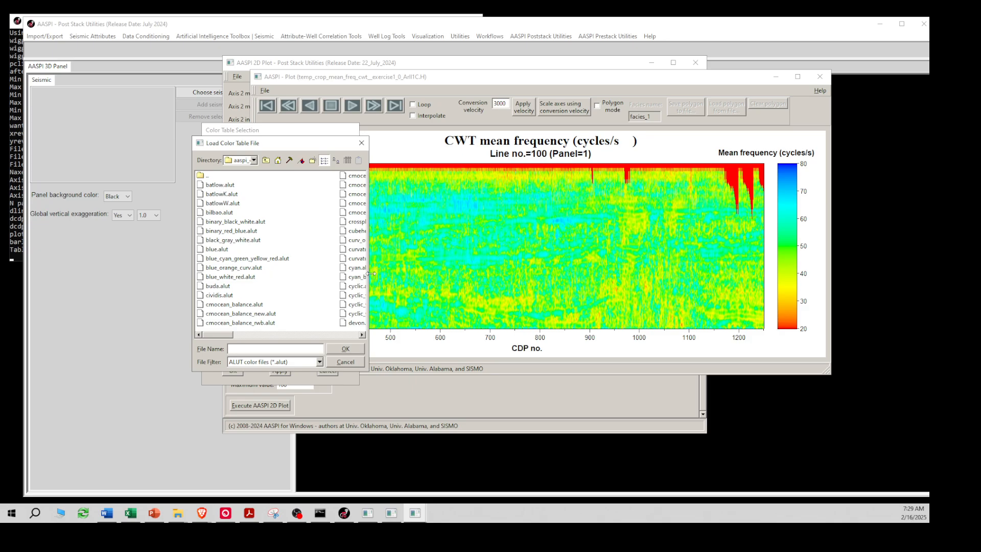
# Select roma.alut from the aaspi_colors folder in the Load Color Table File browser
pyautogui.moveTo(368, 276); pyautogui.dragTo(723, 276)
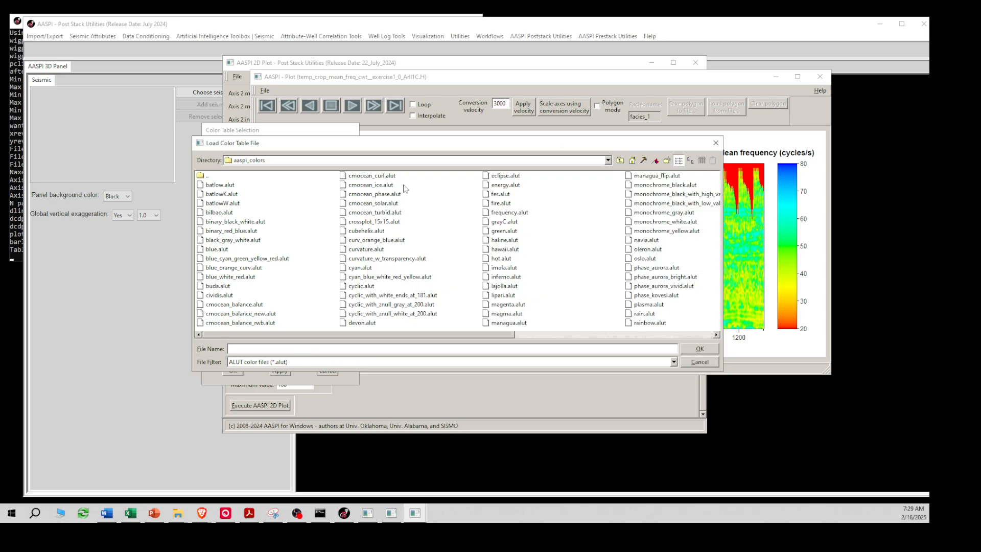
pyautogui.click(716, 143)
pyautogui.click(285, 154)
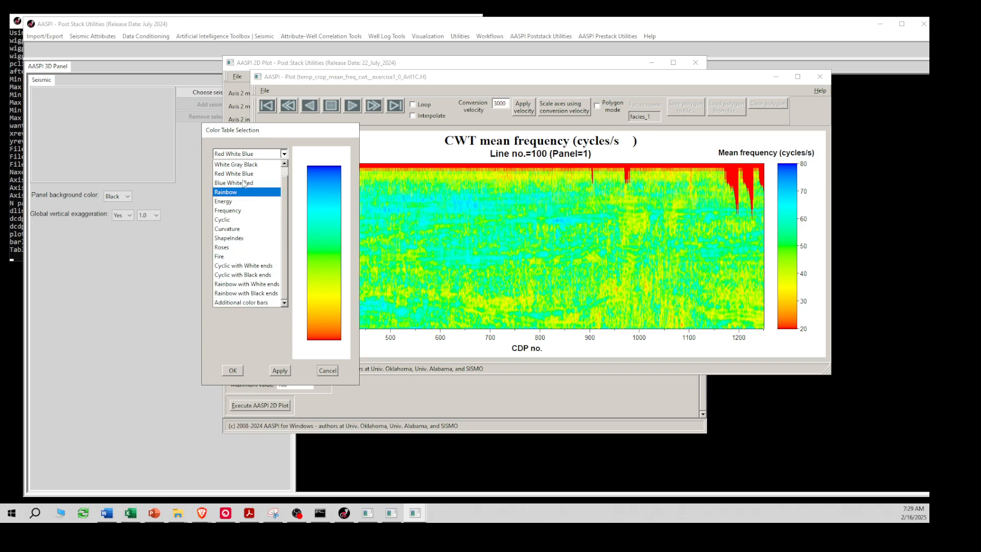
pyautogui.click(238, 302)
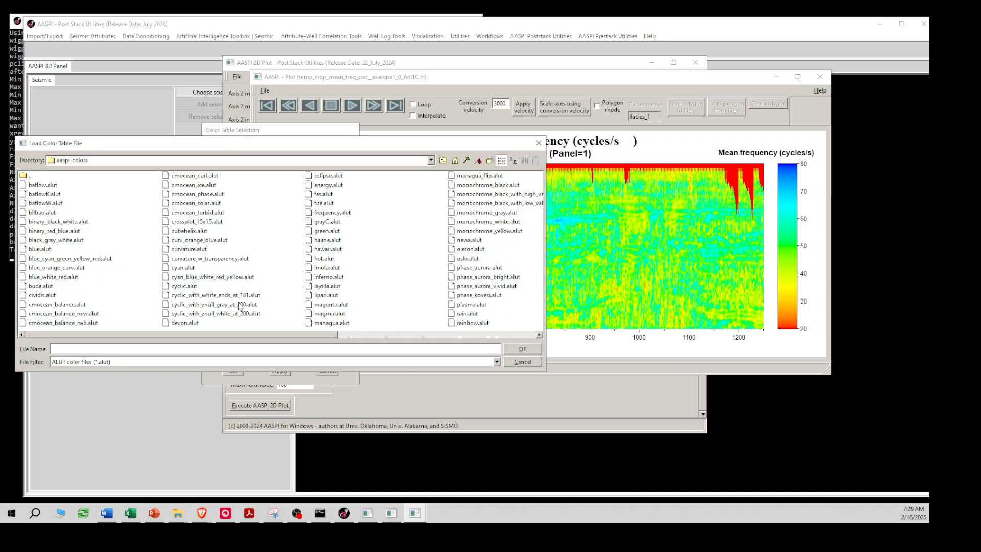
pyautogui.moveTo(116, 146); pyautogui.dragTo(186, 123)
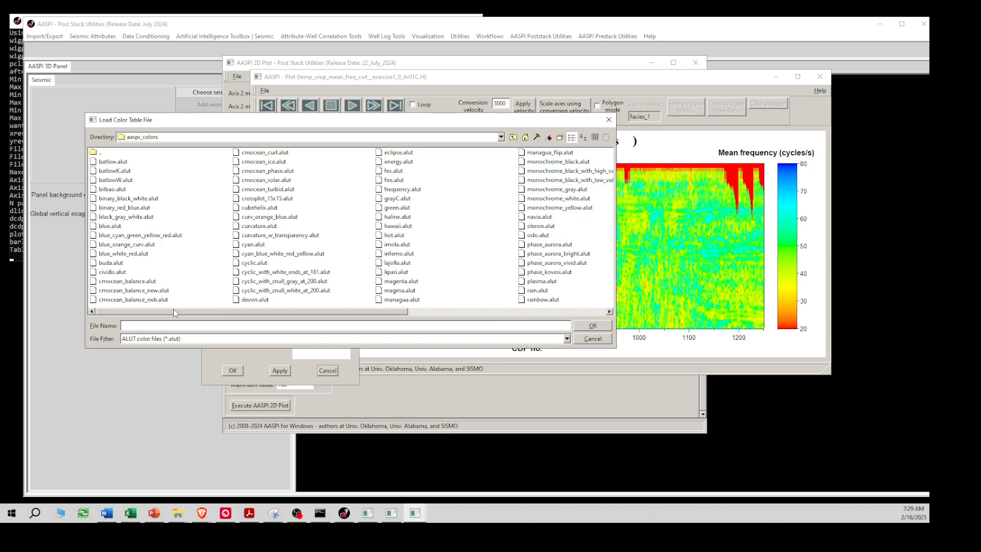
pyautogui.moveTo(173, 309); pyautogui.dragTo(316, 307)
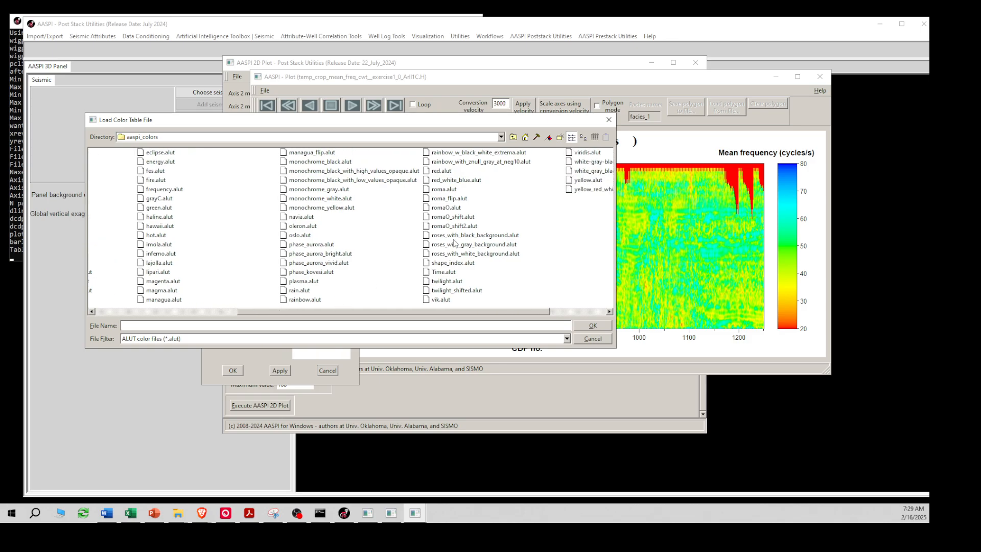
pyautogui.click(448, 212)
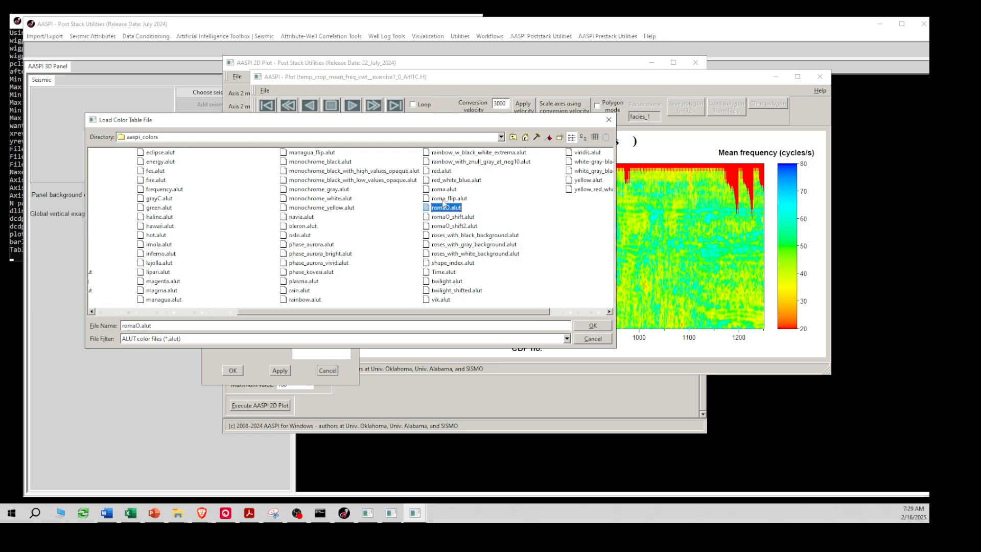
pyautogui.click(443, 189)
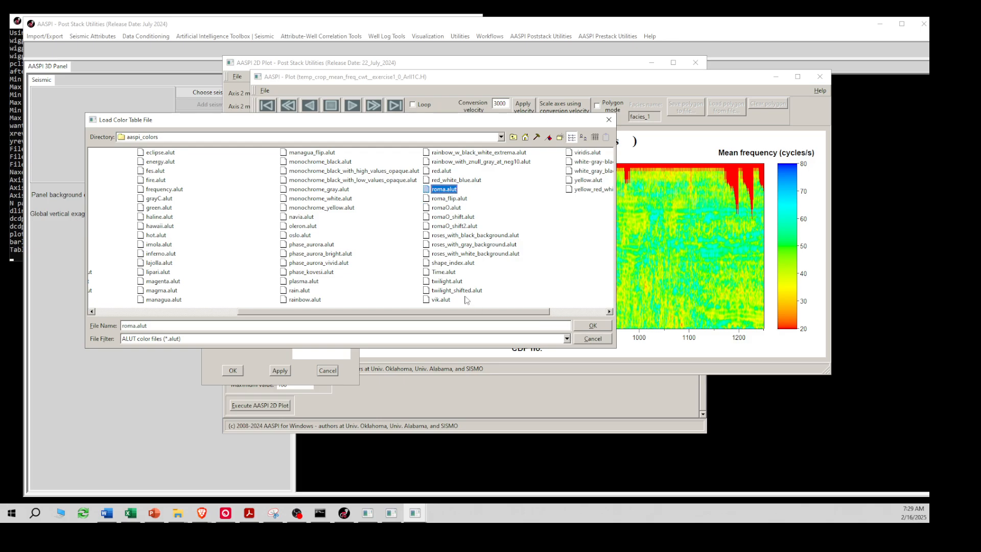
# Preview the line-100 section in roma colours, then cancel the colour table change
pyautogui.click(593, 326)
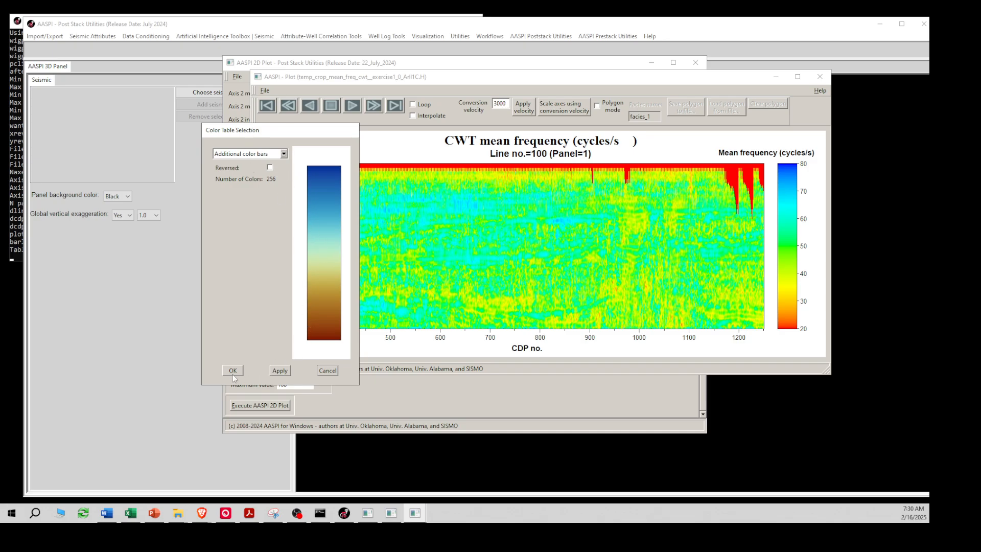
pyautogui.click(280, 371)
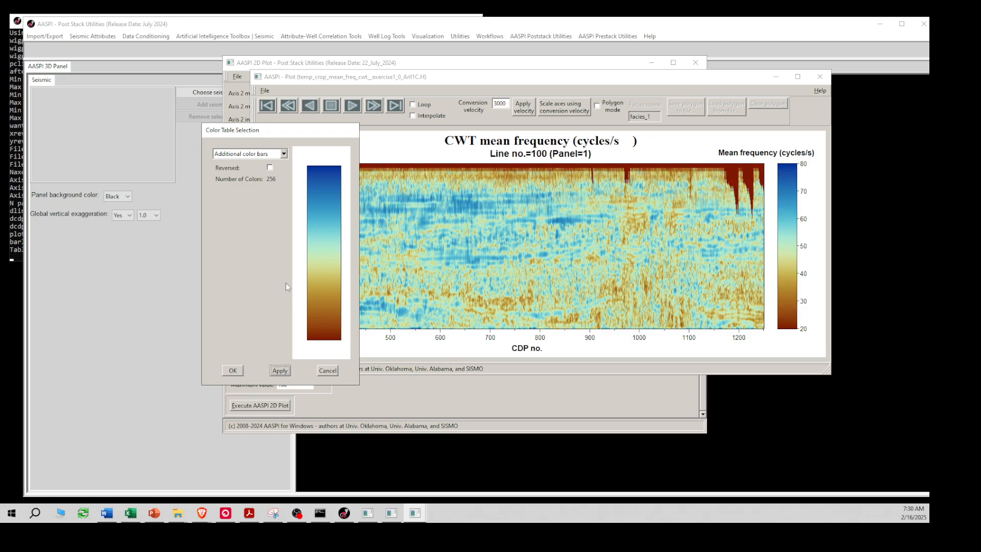
pyautogui.moveTo(245, 134); pyautogui.dragTo(120, 140)
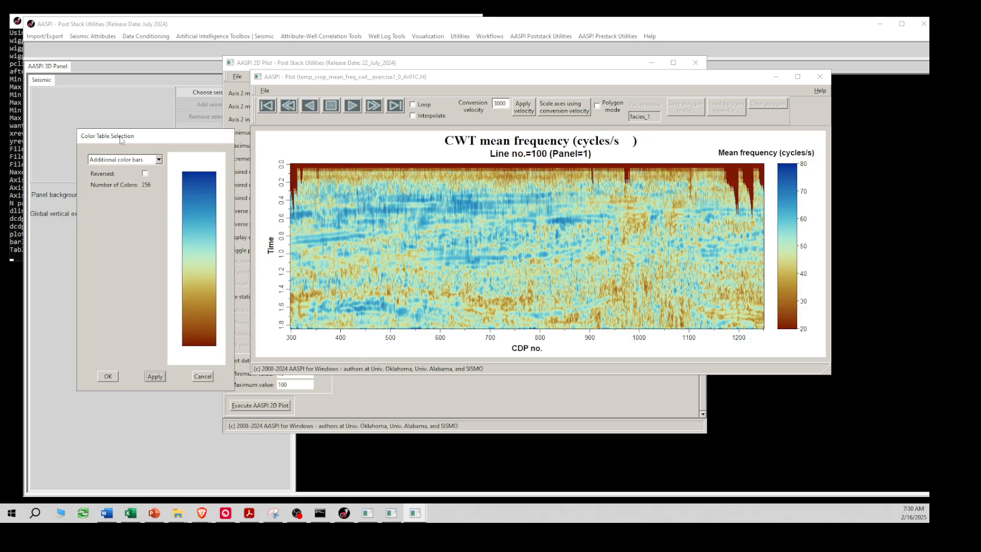
pyautogui.hotkey('alt', 'Tab')
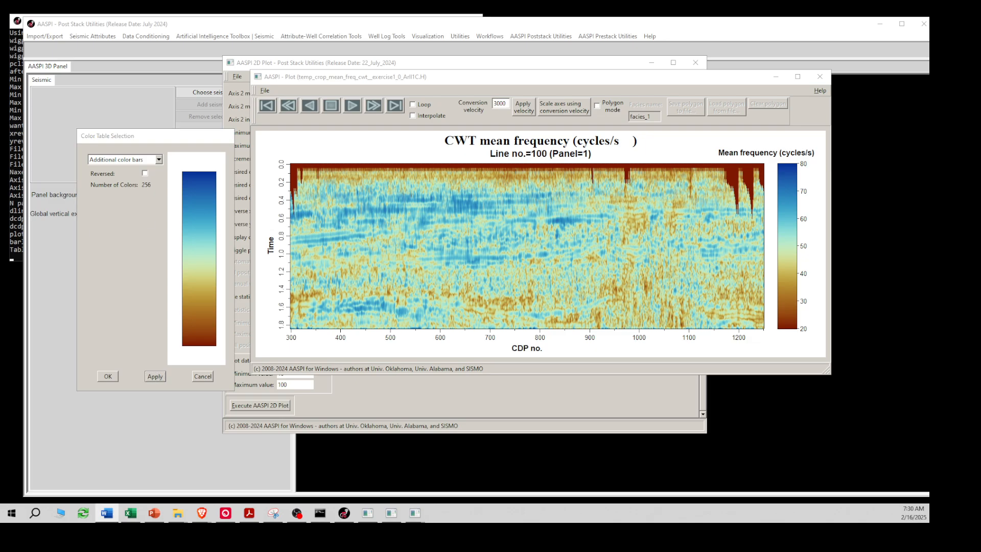
pyautogui.click(821, 81)
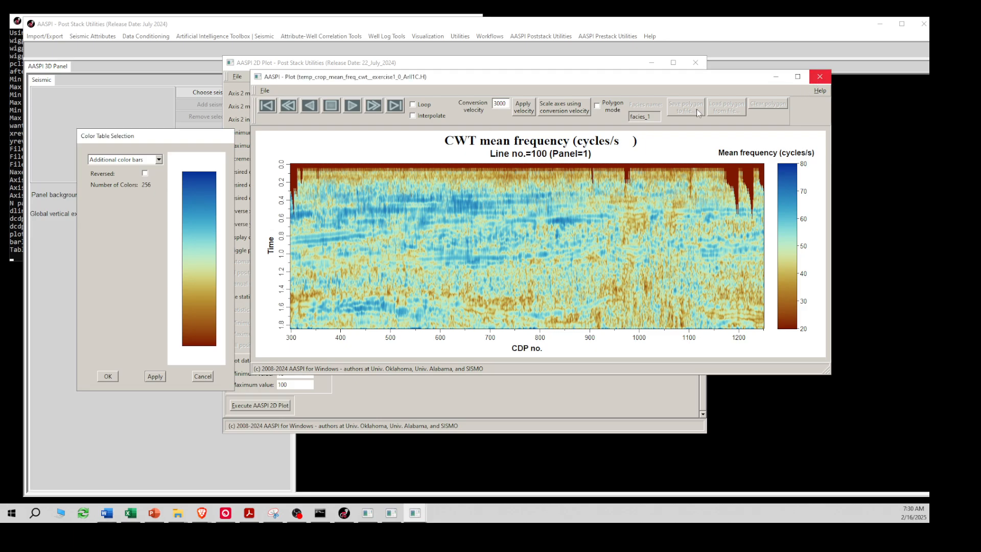
pyautogui.click(202, 377)
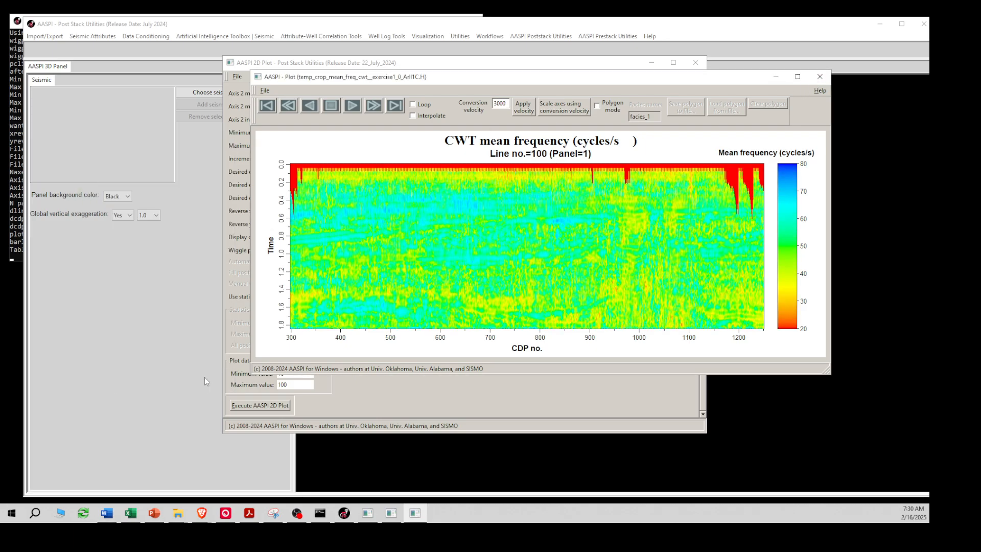
# Set output axes to CDP no. and Time, then plot mean frequency time slices
pyautogui.click(820, 76)
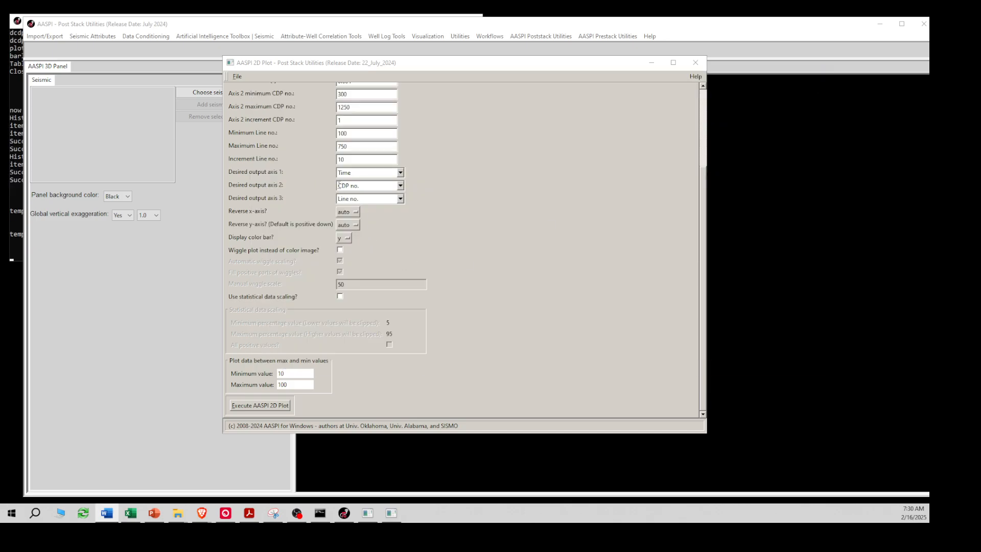
pyautogui.click(401, 172)
pyautogui.click(370, 193)
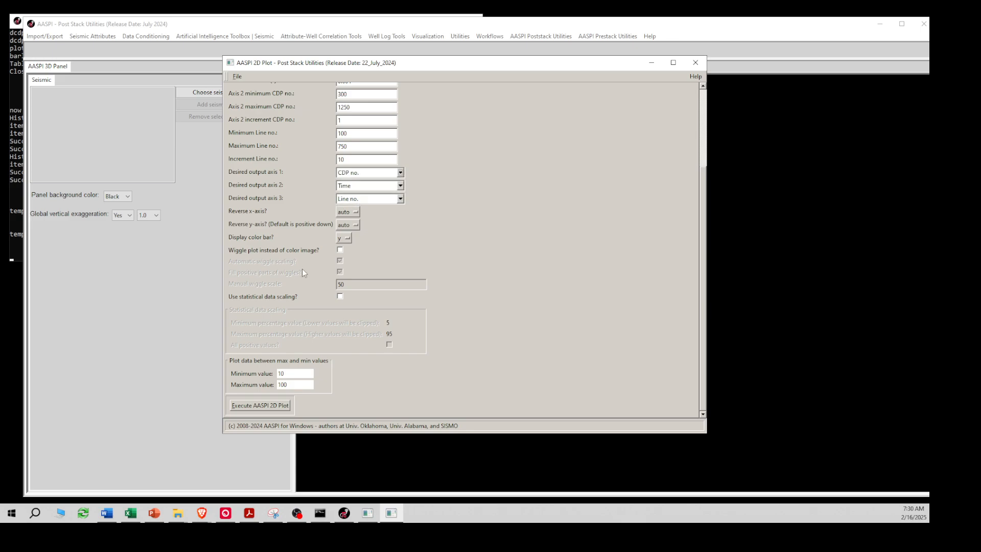
pyautogui.click(247, 407)
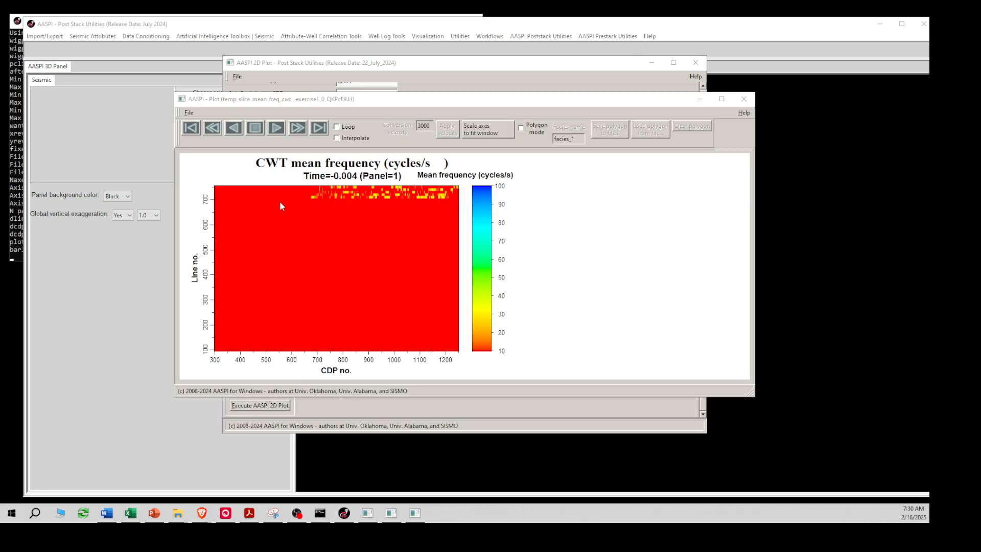
# Replot the time slices with Increment Line no. 1 and check the processing log
pyautogui.click(255, 128)
pyautogui.click(745, 99)
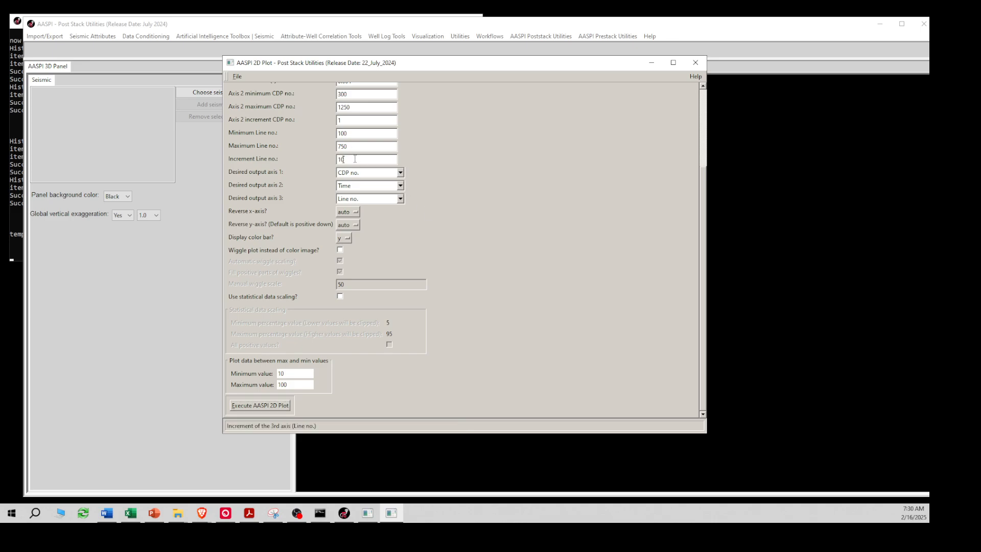
pyautogui.click(258, 407)
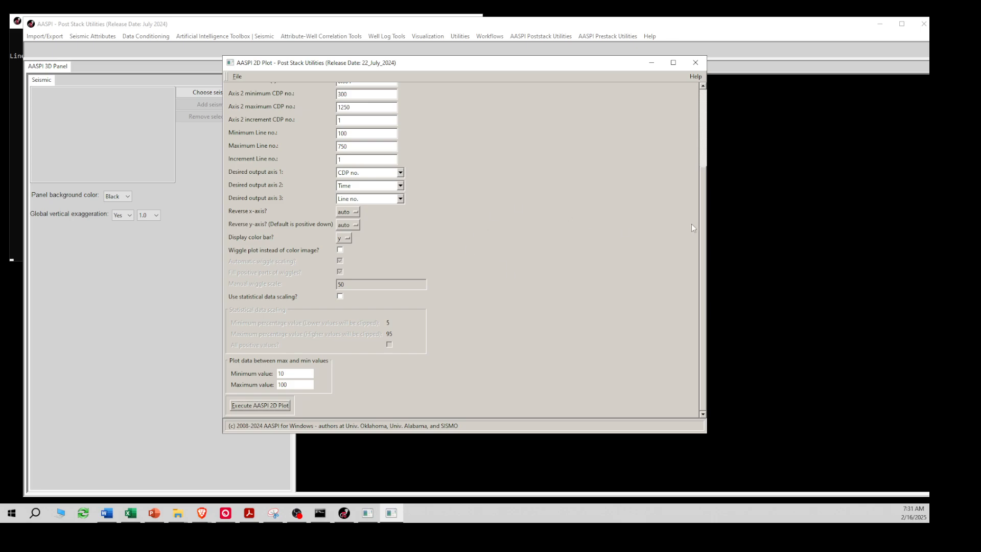
pyautogui.scroll(5, 703, 234)
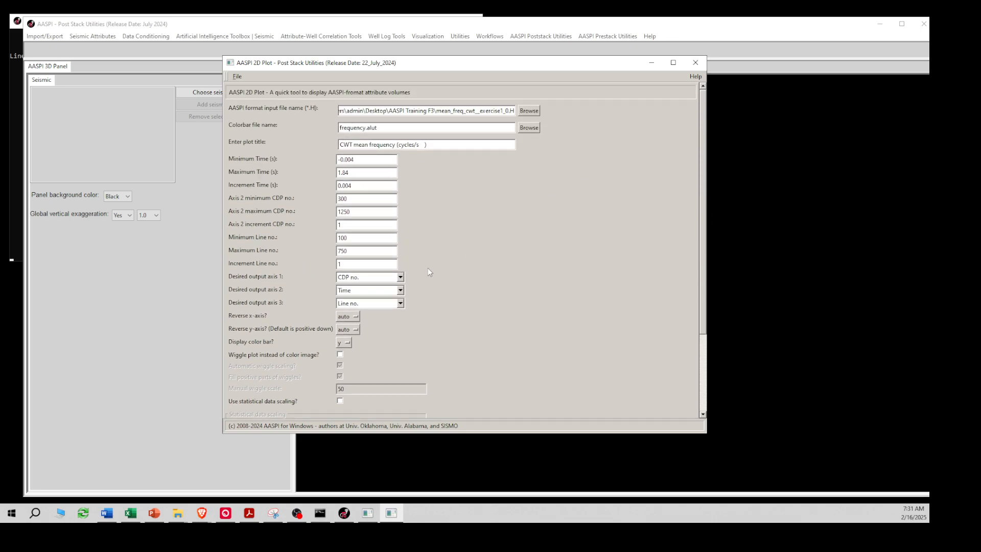
pyautogui.click(14, 244)
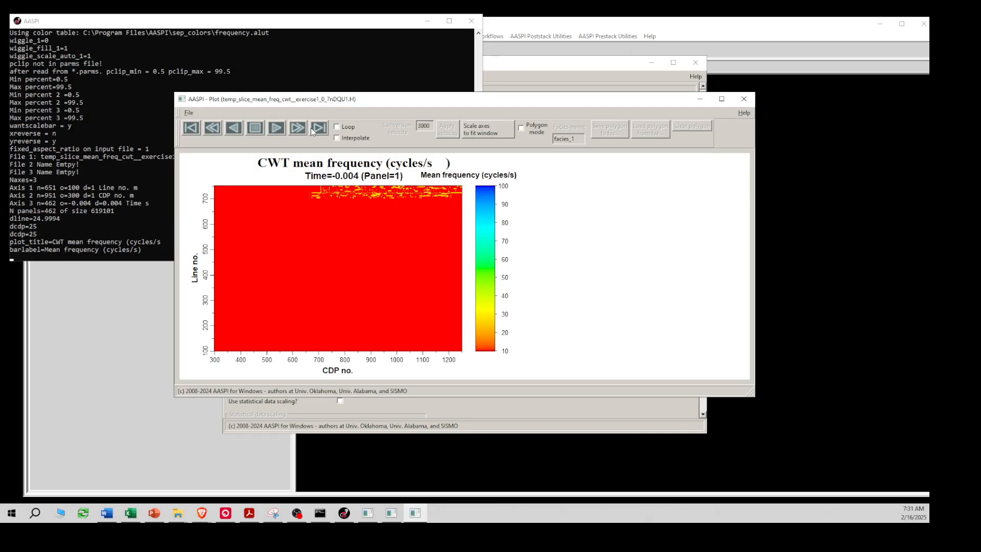
# Animate the mean frequency time slices, stop at 0.46 s (panel 117), and bring up Color Table Selection
pyautogui.click(277, 128)
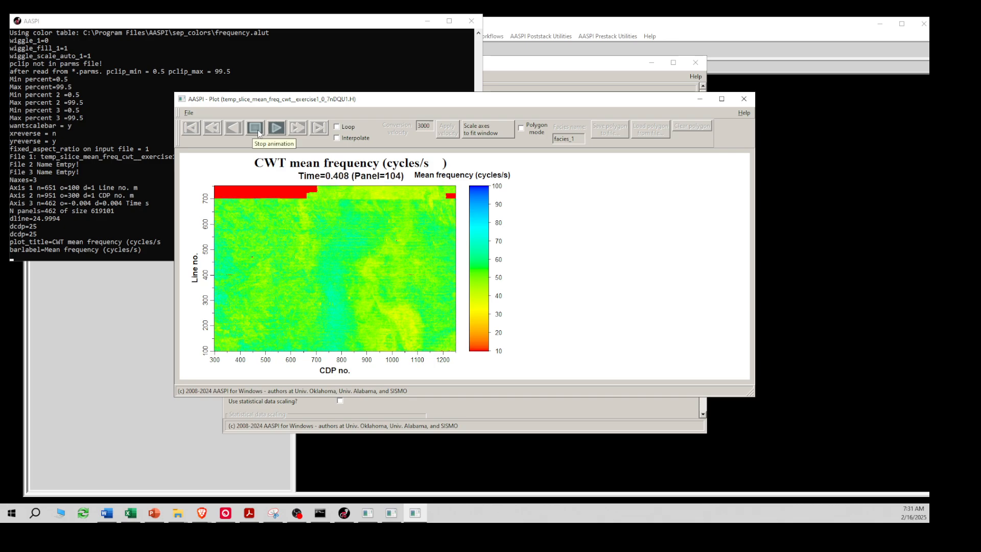
pyautogui.click(257, 131)
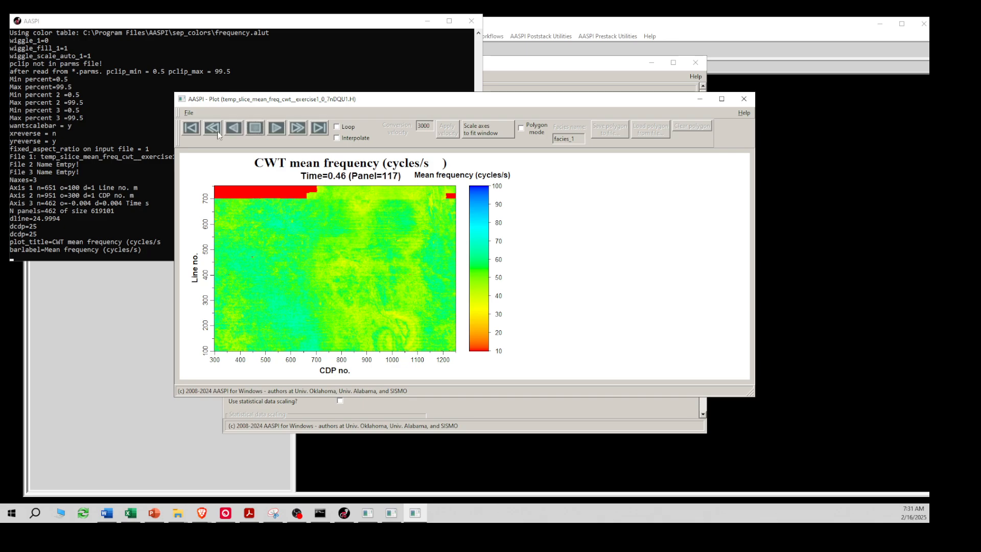
pyautogui.click(190, 114)
pyautogui.click(205, 180)
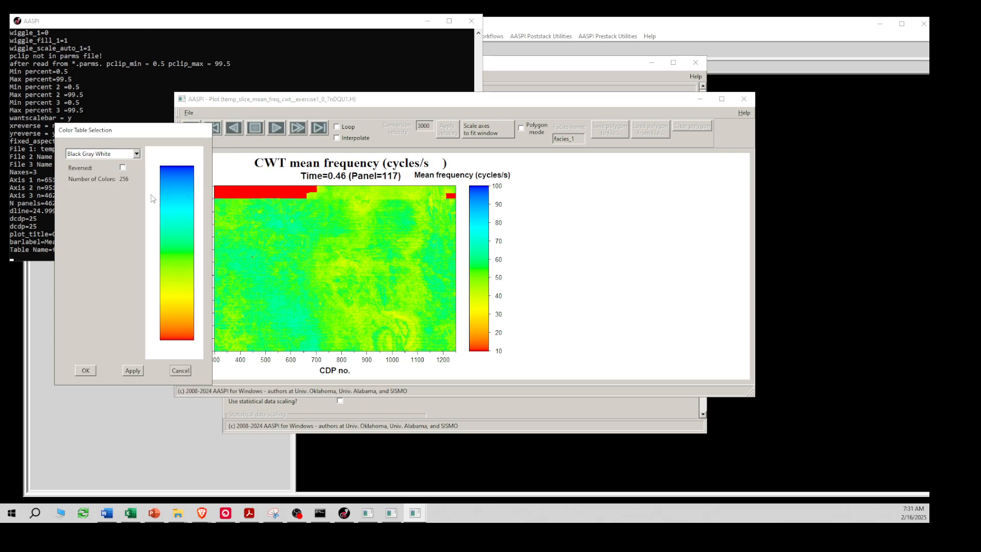
# Load roma.alut from the additional color bars and apply it to the 0.46 s time slice
pyautogui.click(137, 154)
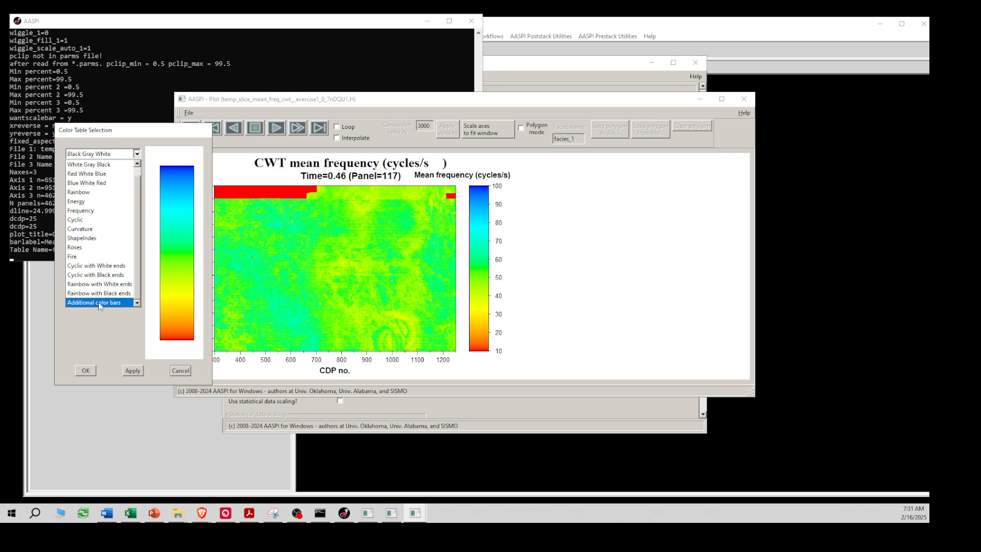
pyautogui.click(101, 305)
pyautogui.moveTo(300, 340); pyautogui.dragTo(418, 337)
pyautogui.click(402, 211)
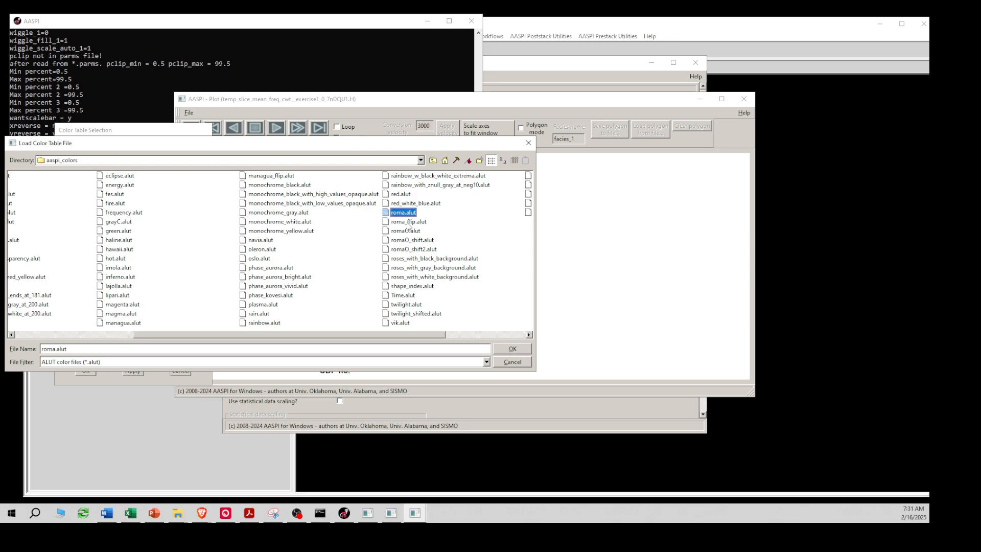
pyautogui.click(514, 348)
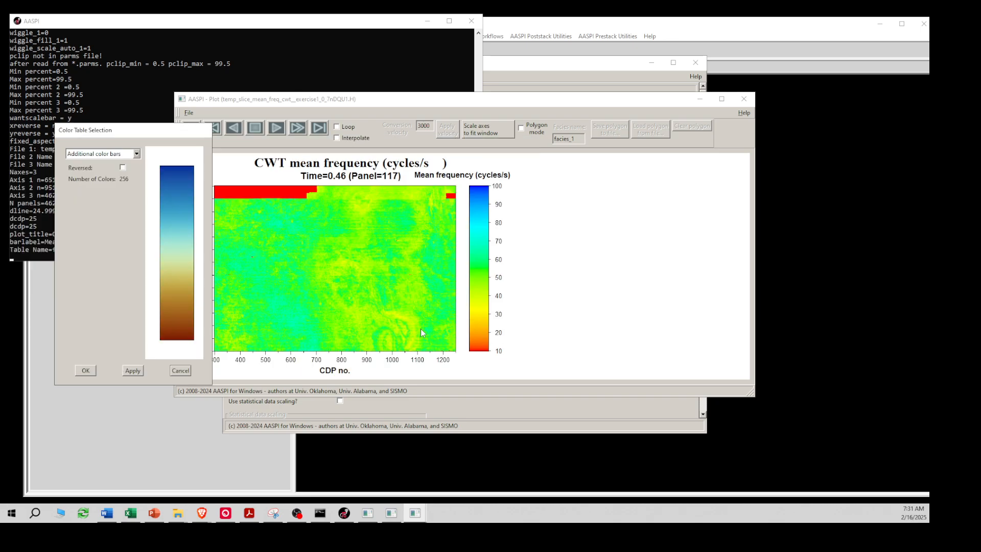
pyautogui.click(133, 371)
pyautogui.click(180, 371)
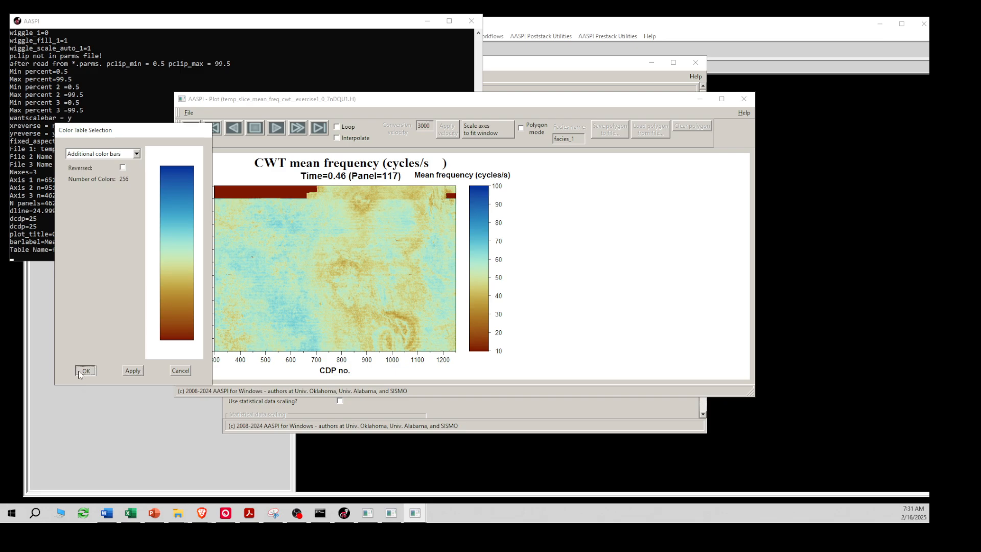
# Play the roma-coloured time slices forward and stop at 1.04 s (panel 262)
pyautogui.click(278, 130)
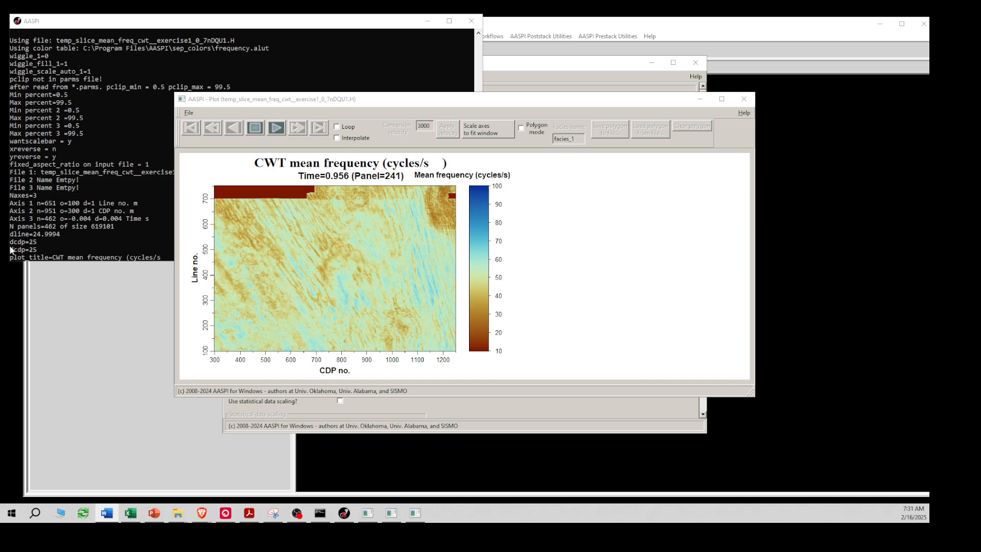
pyautogui.click(259, 132)
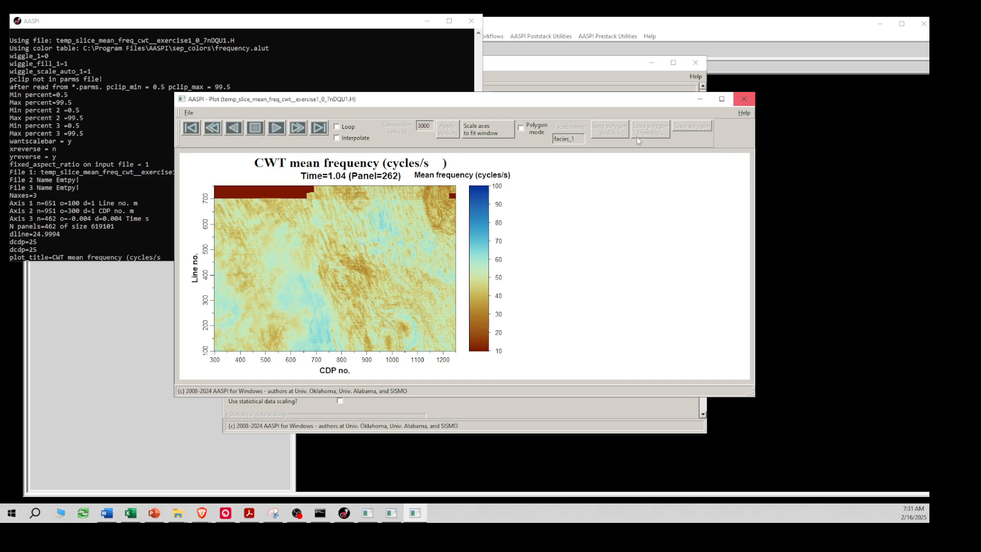